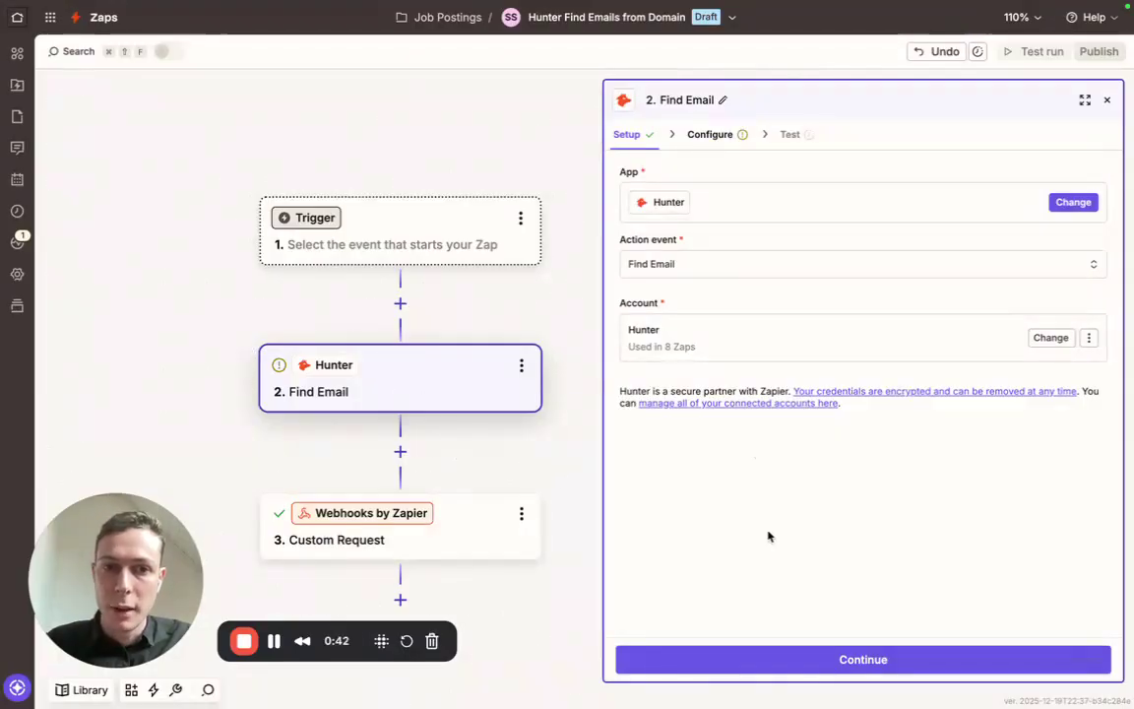
Choose Find Email as the Hunter action event and continue to the step's configuration
click(676, 266)
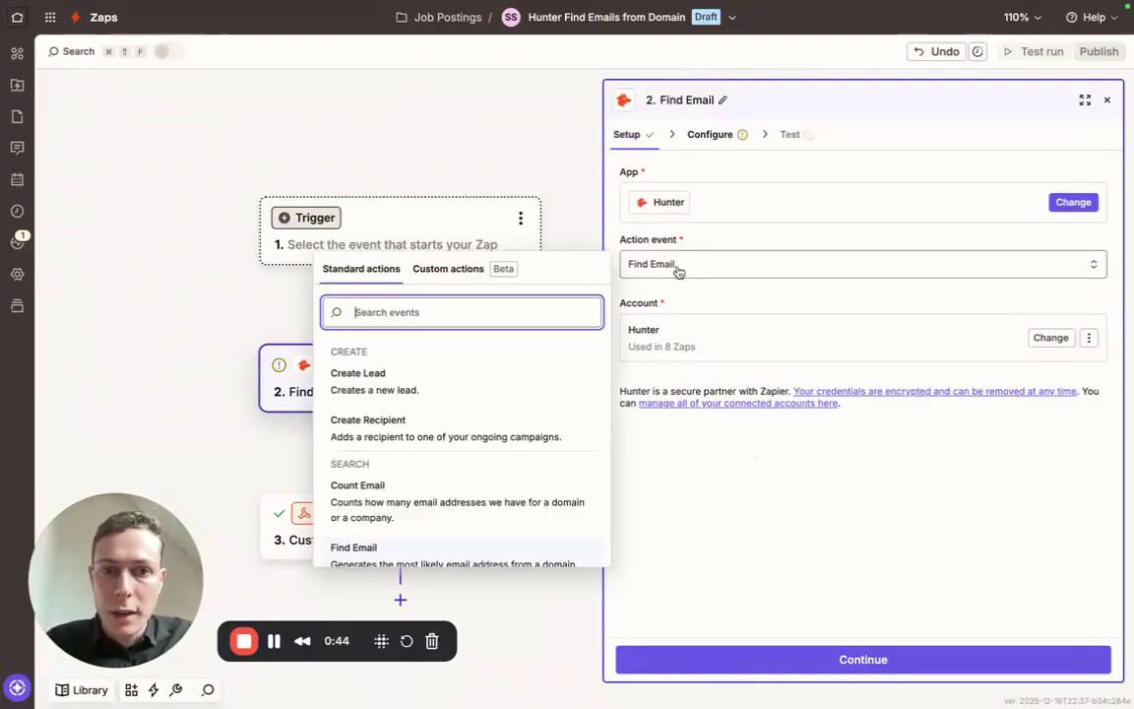
scroll(475, 505, down, 1)
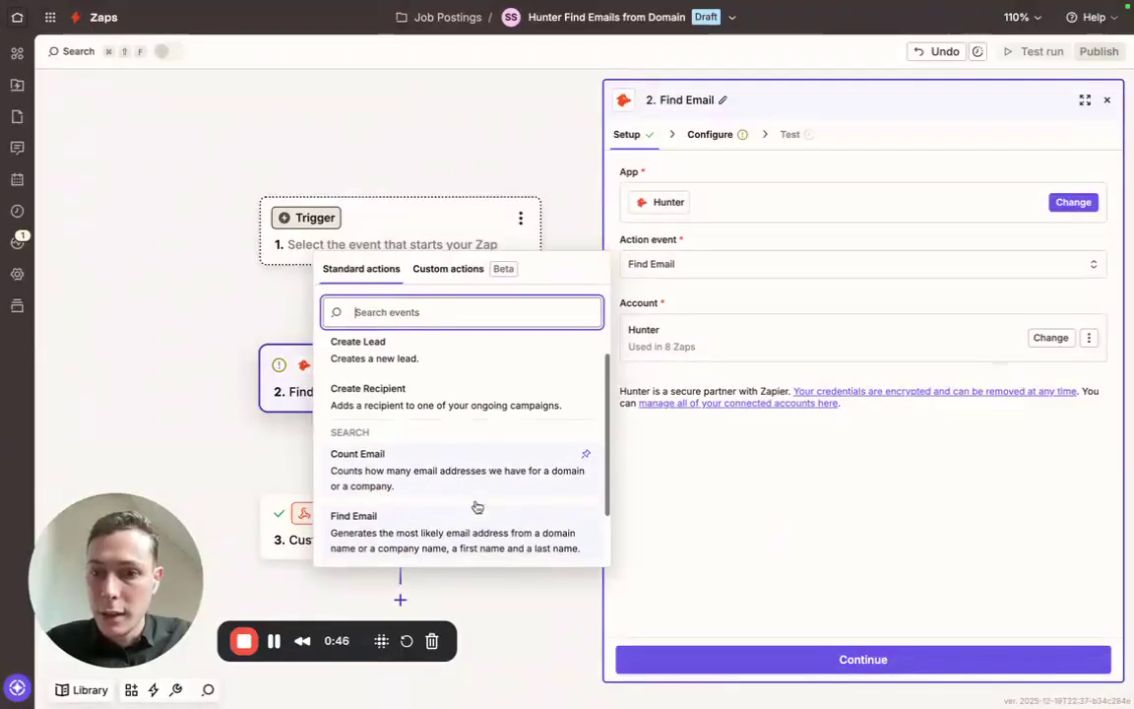
scroll(473, 505, up, 1)
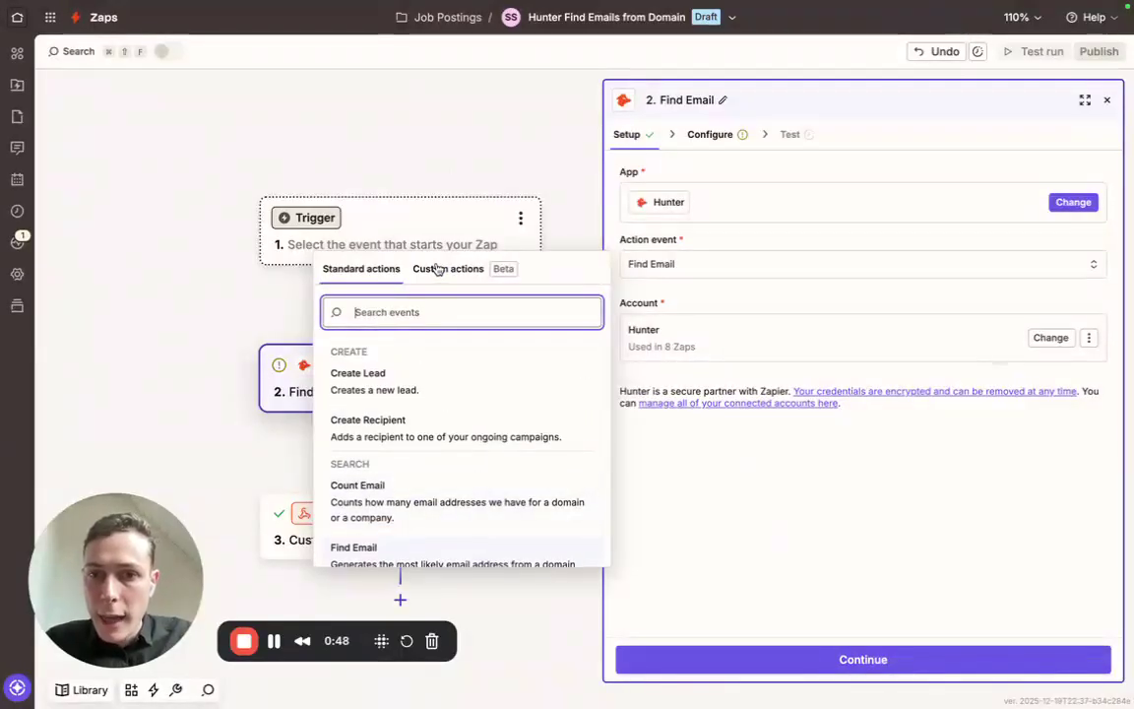
scroll(413, 472, down, 3)
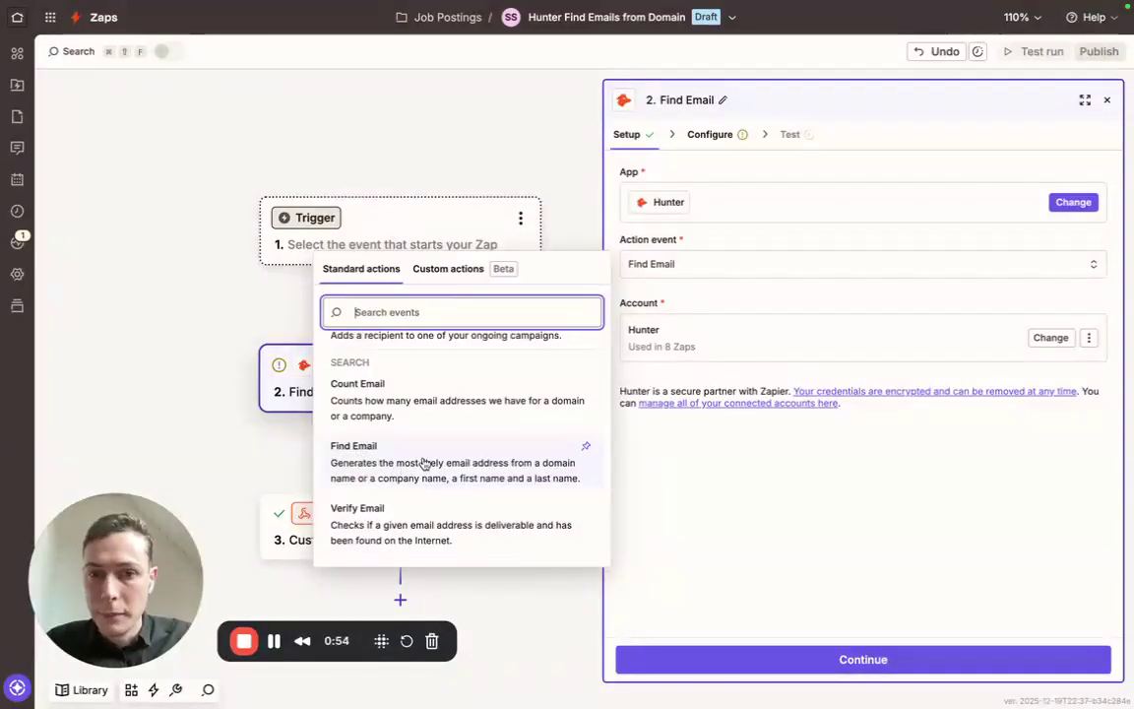
scroll(424, 463, up, 2)
scroll(423, 463, down, 2)
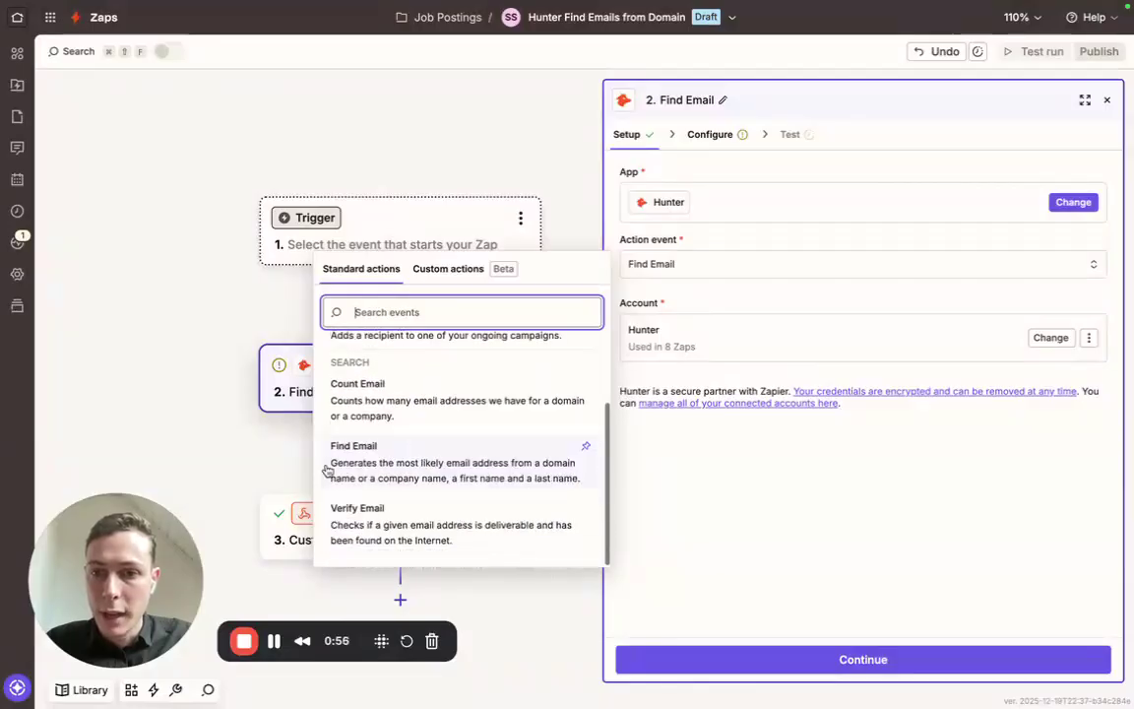
click(379, 473)
click(705, 662)
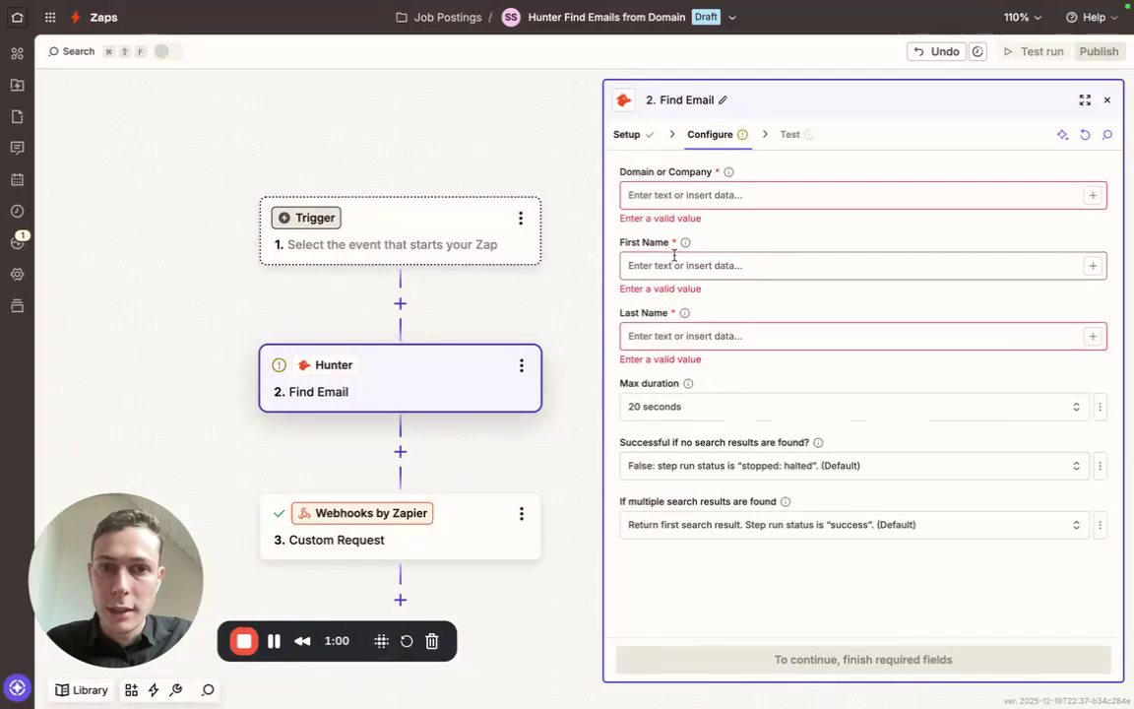
Widen the Find Email step's settings slightly and set Domain or Company to zapier.com
mouse_move(604, 242)
mouse_down()
mouse_move(638, 240)
mouse_move(598, 251)
mouse_move(601, 237)
mouse_up()
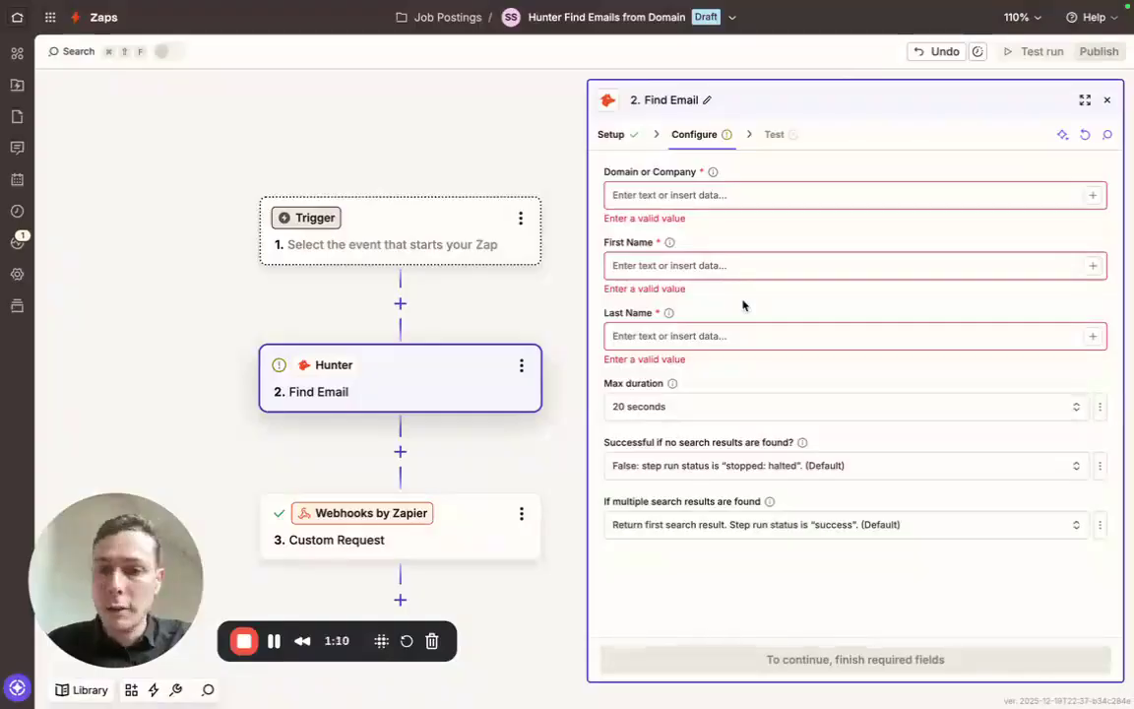
click(653, 194)
text(zapier.com)
click(742, 242)
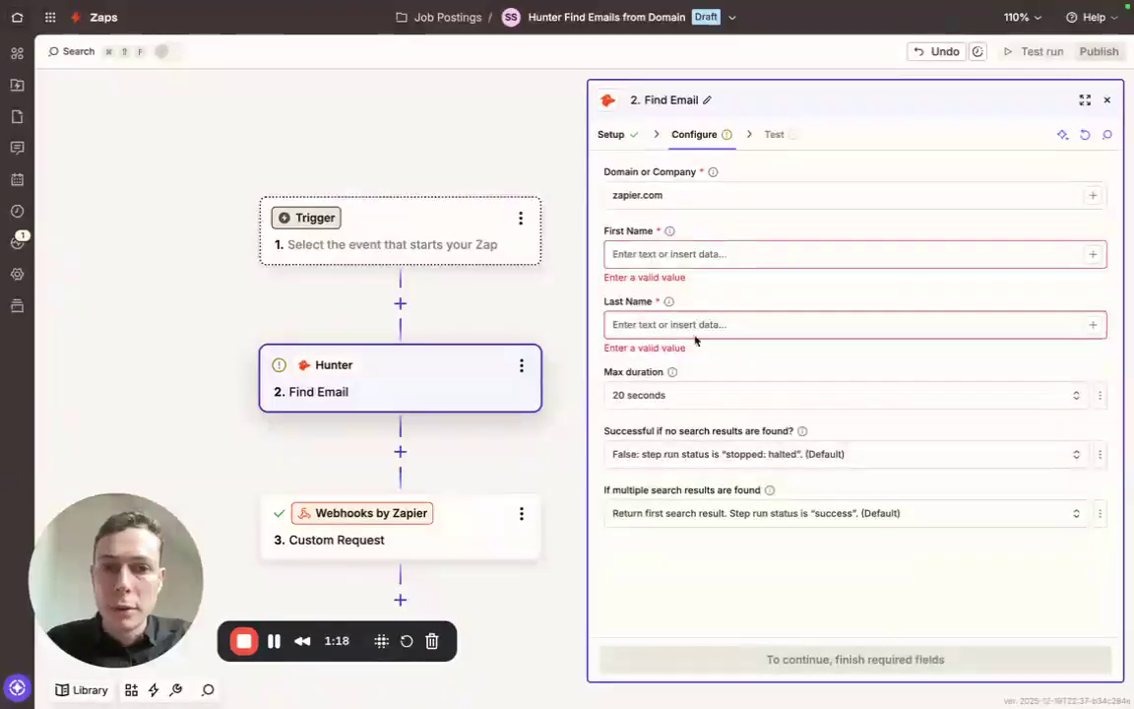
click(676, 256)
click(680, 324)
click(737, 294)
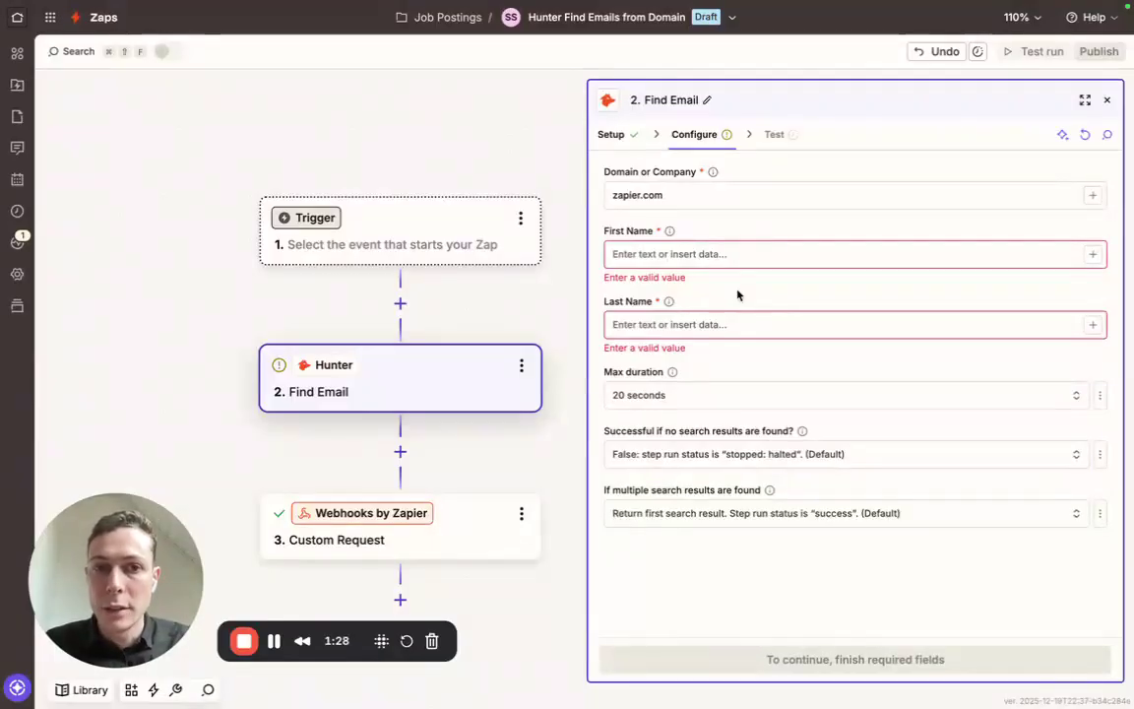
click(679, 199)
click(749, 226)
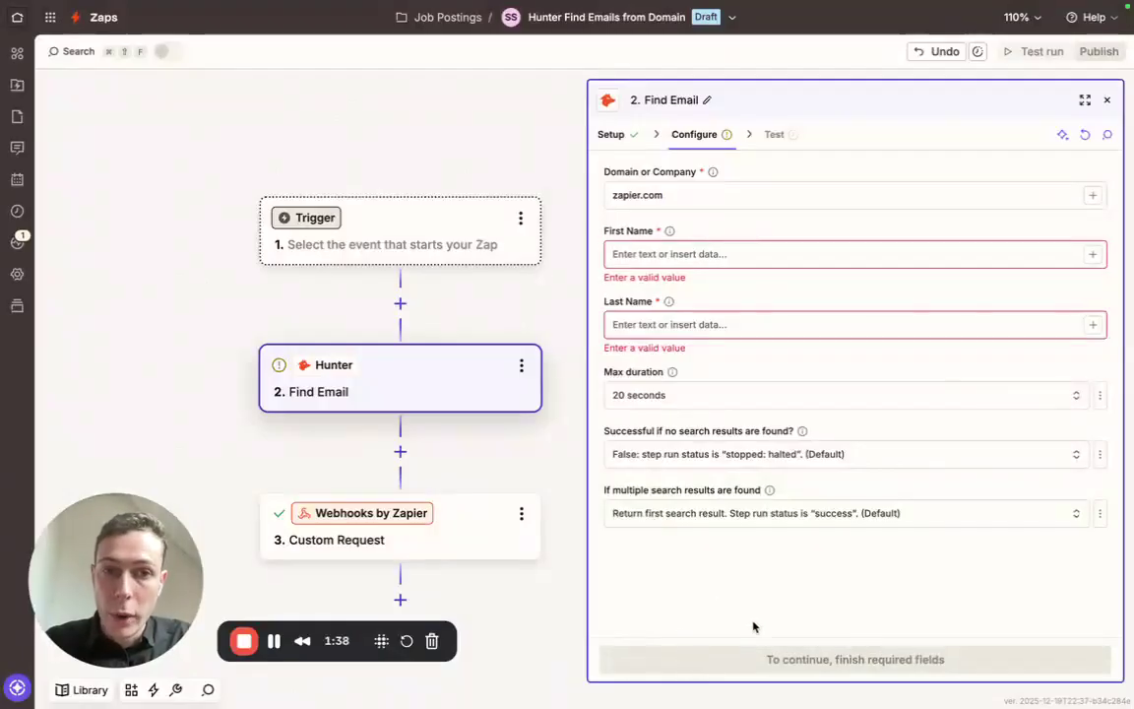
Fill both First Name and Last Name of the Find Email step with the placeholder "---"
click(671, 251)
click(738, 238)
click(696, 254)
text(---)
key(shift+Tab)
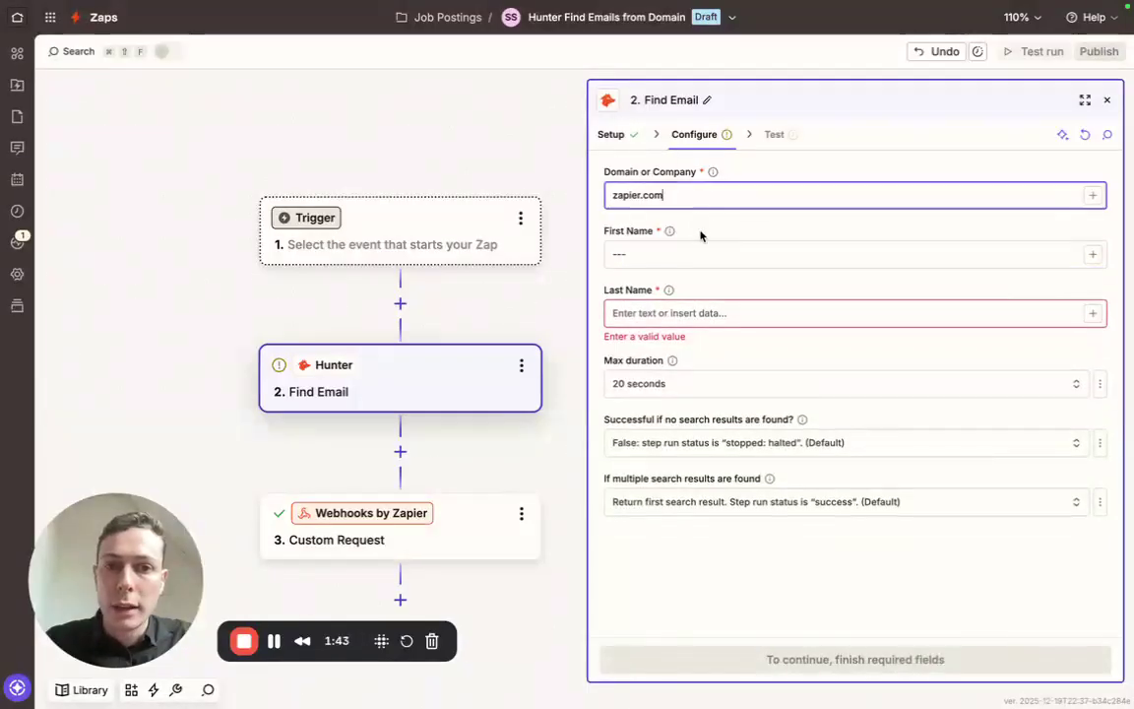
click(716, 316)
text(---)
click(744, 296)
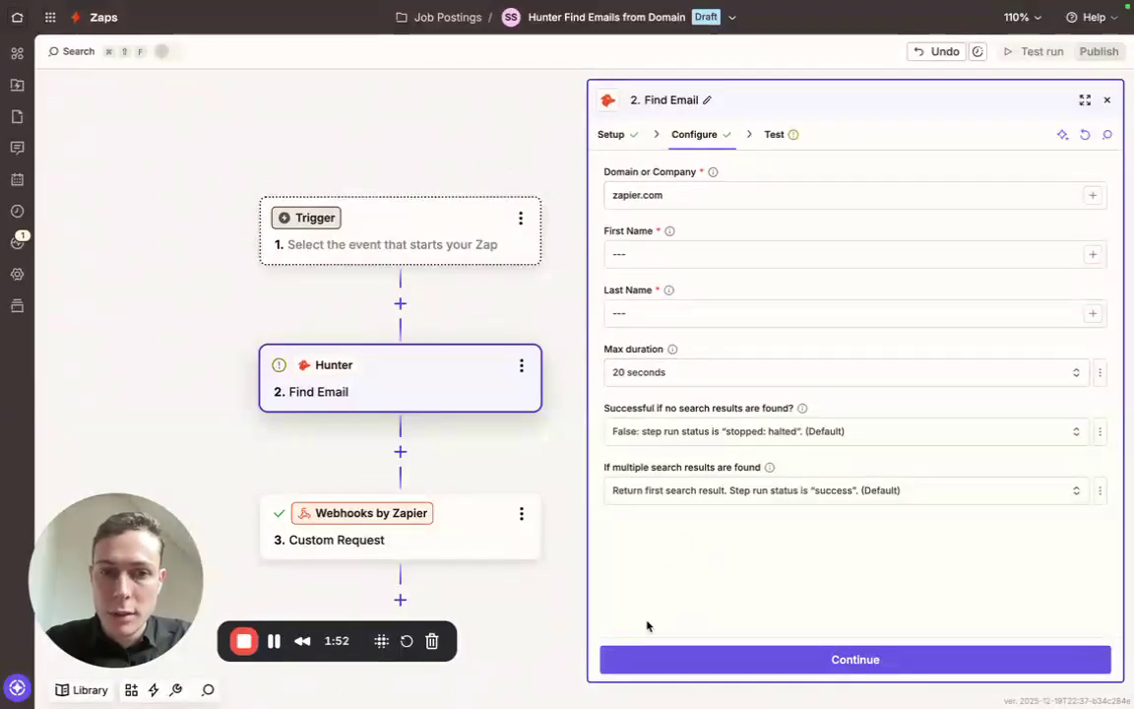
Continue to the test stage of the Hunter Find Email step and run the test
click(674, 658)
click(929, 670)
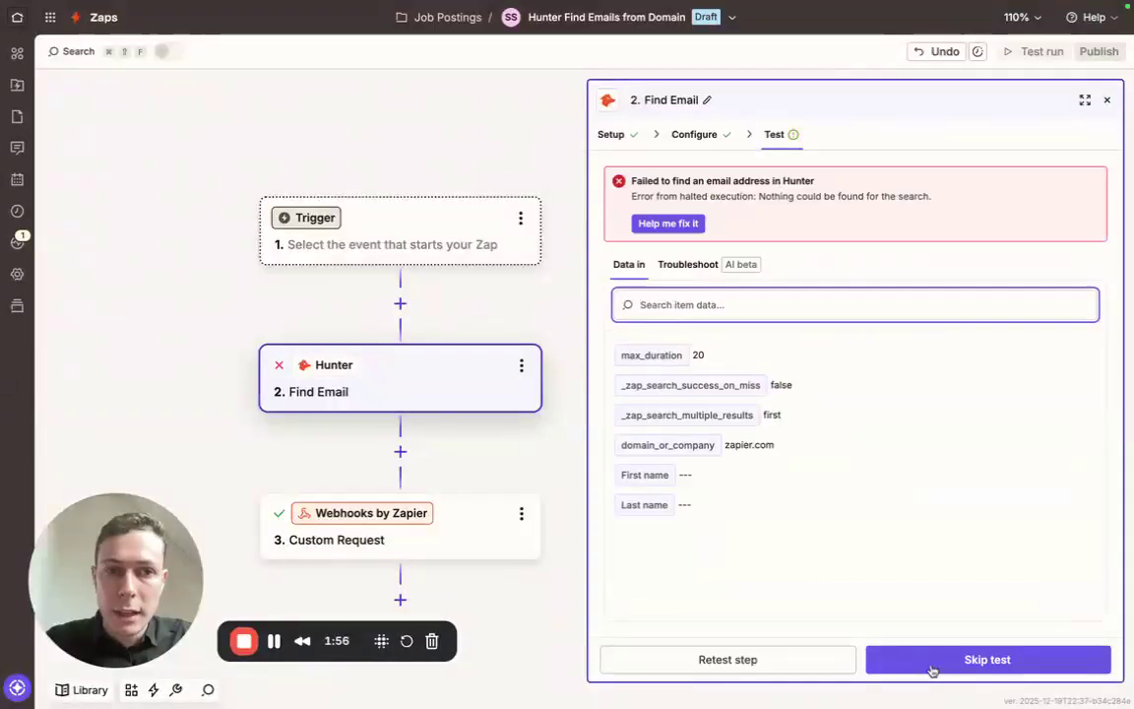
triple_click(765, 196)
click(734, 205)
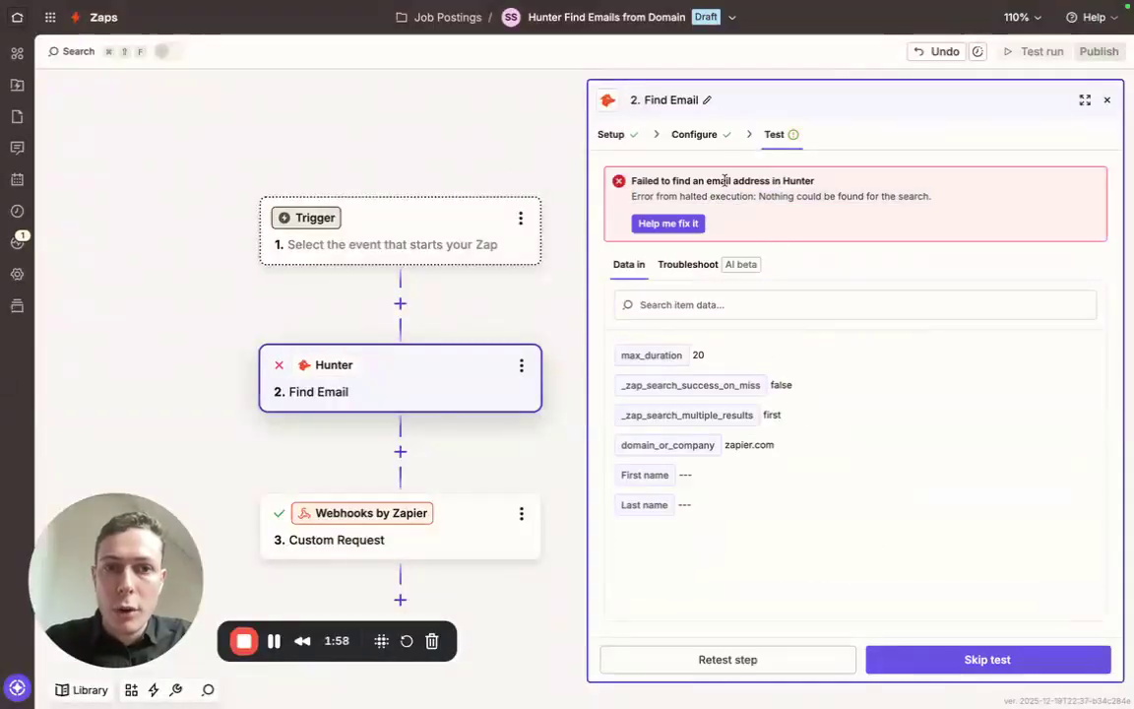
Review the Find Email step's configuration and setup, and look through the available Hunter action events
click(683, 134)
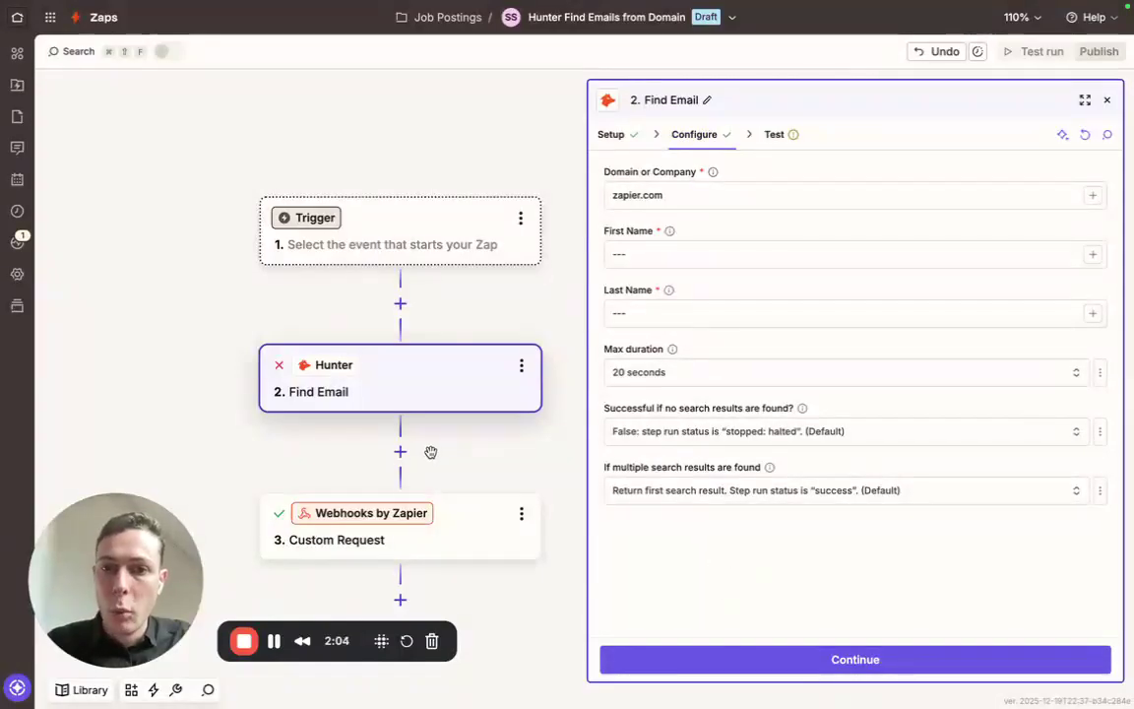
scroll(433, 452, down, 1)
scroll(433, 452, down, 1)
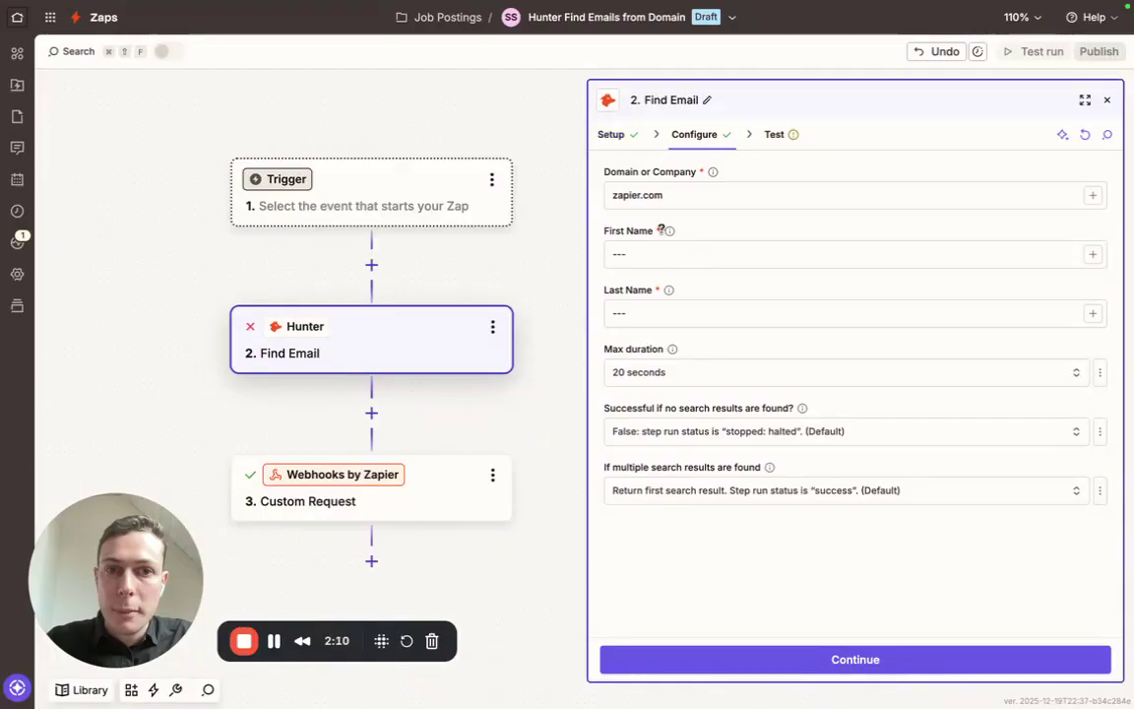
click(610, 136)
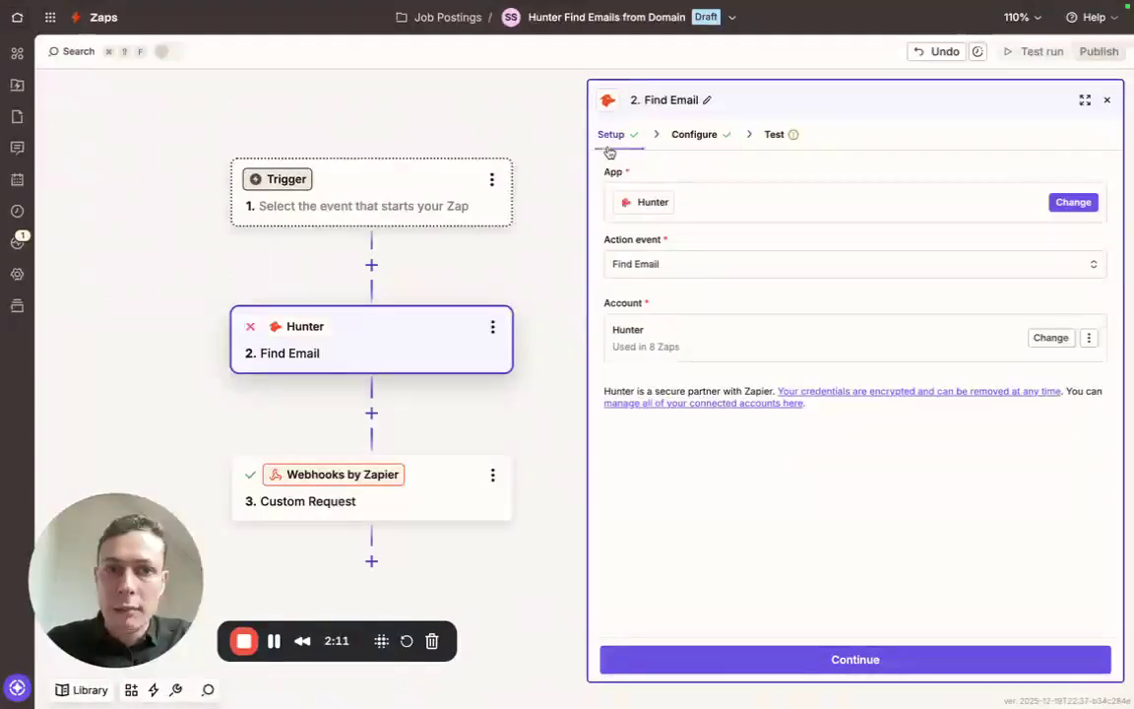
click(751, 268)
scroll(451, 557, down, 2)
scroll(451, 557, up, 2)
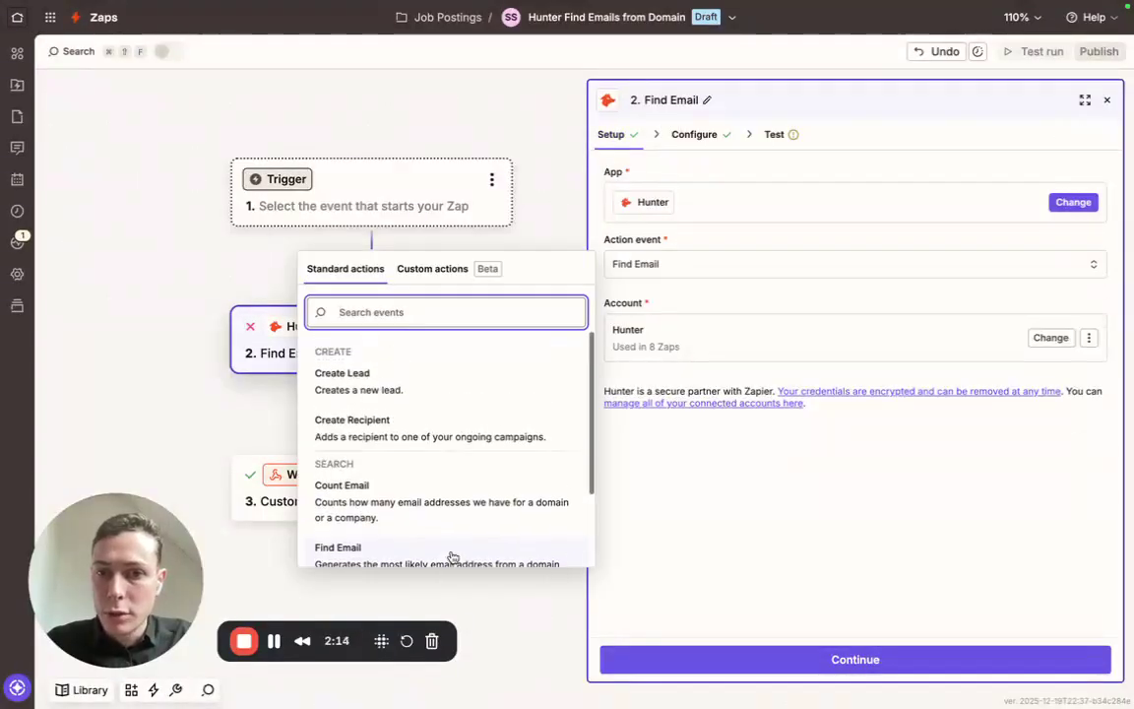
click(733, 541)
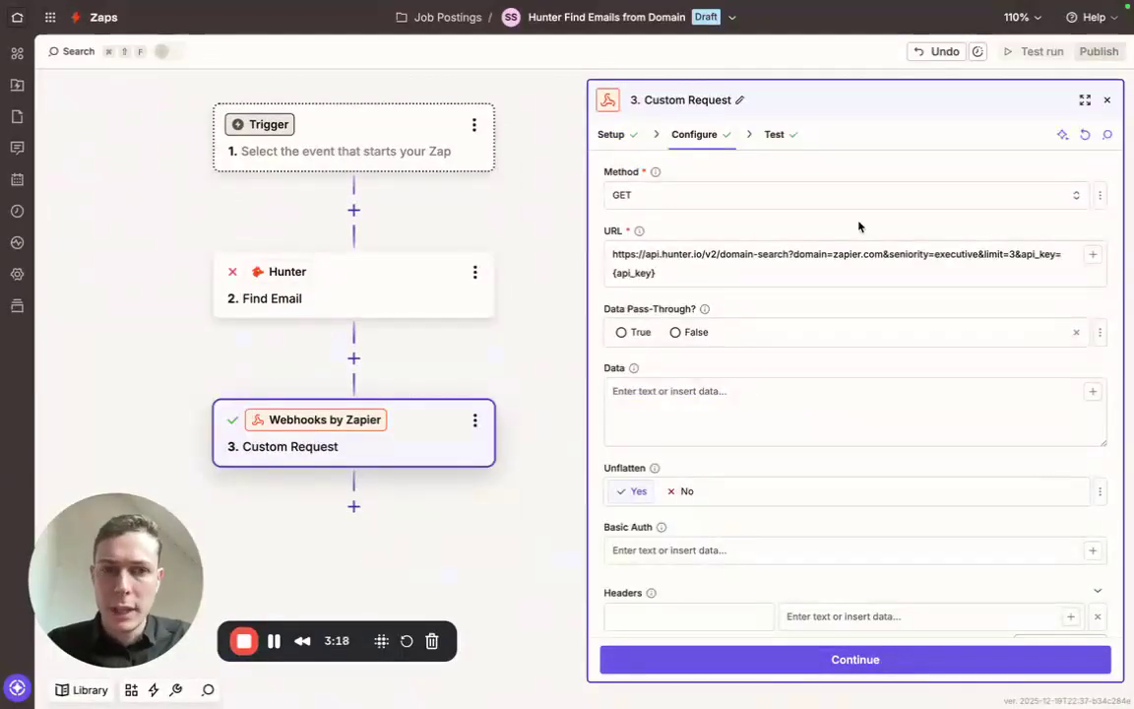
Choose Custom Request as the Webhooks by Zapier action event and continue to its configuration
scroll(815, 398, down, 3)
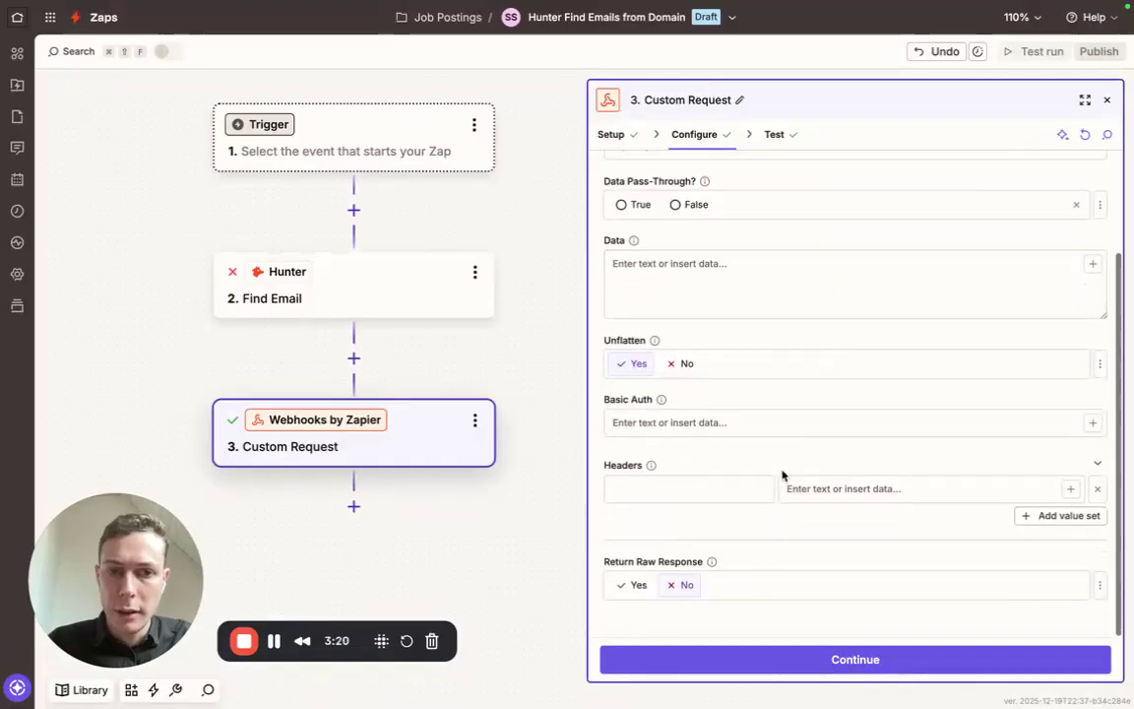
scroll(727, 413, up, 3)
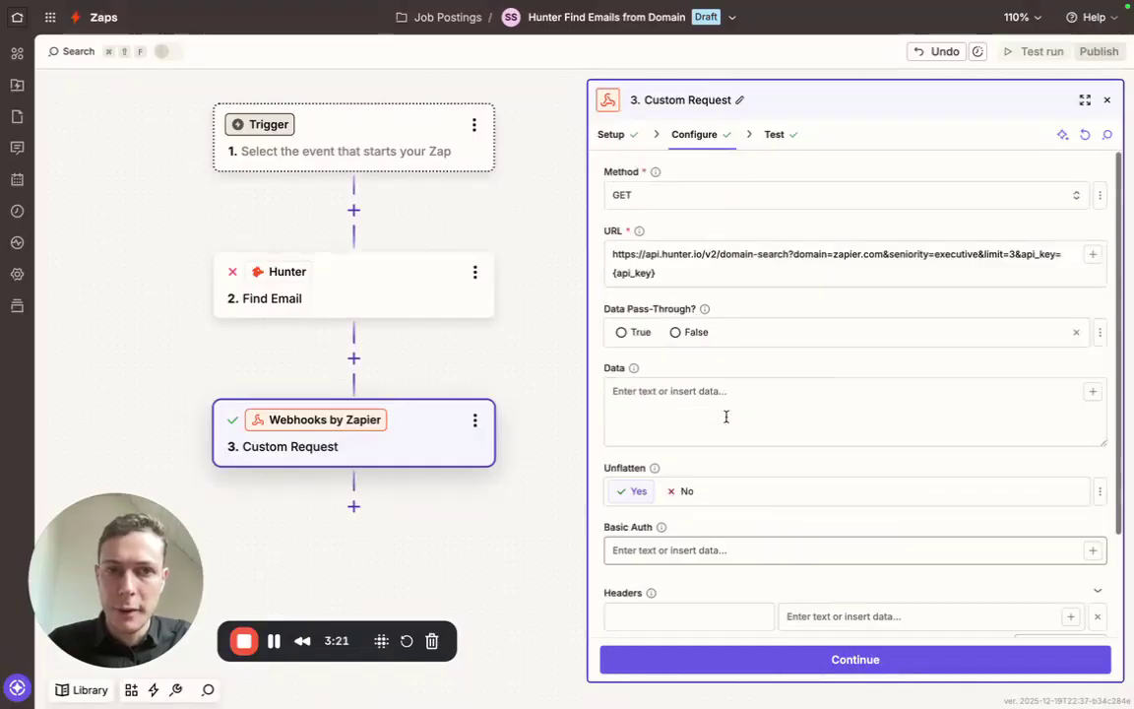
click(612, 136)
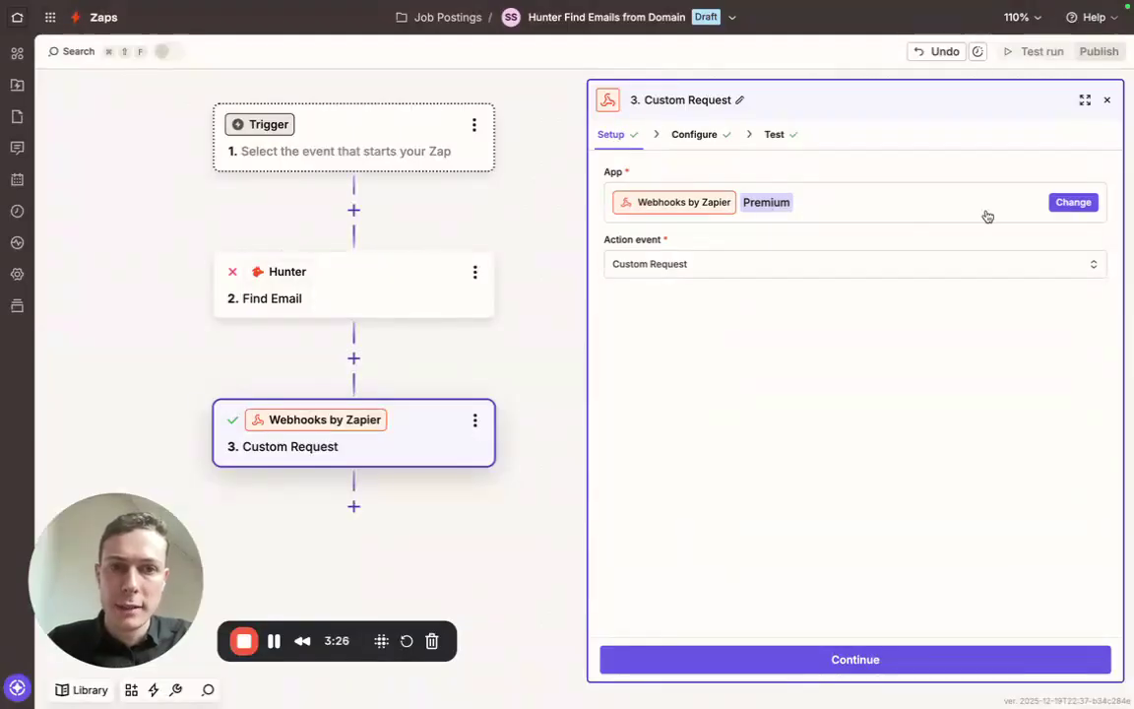
click(701, 263)
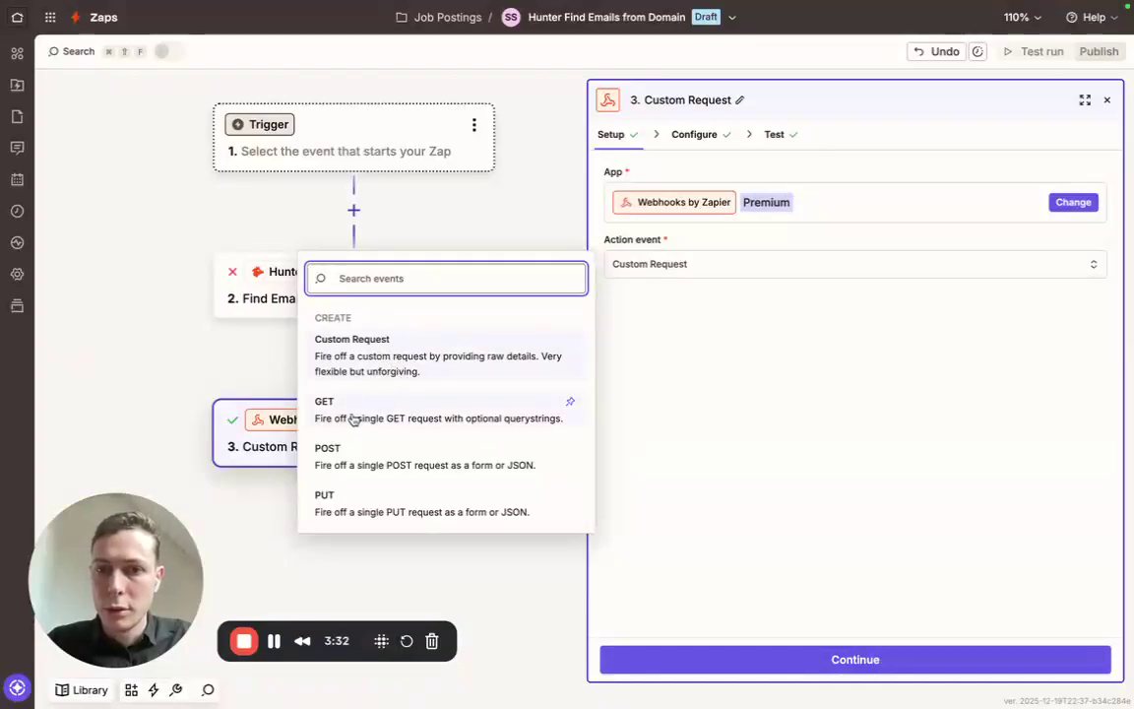
click(373, 368)
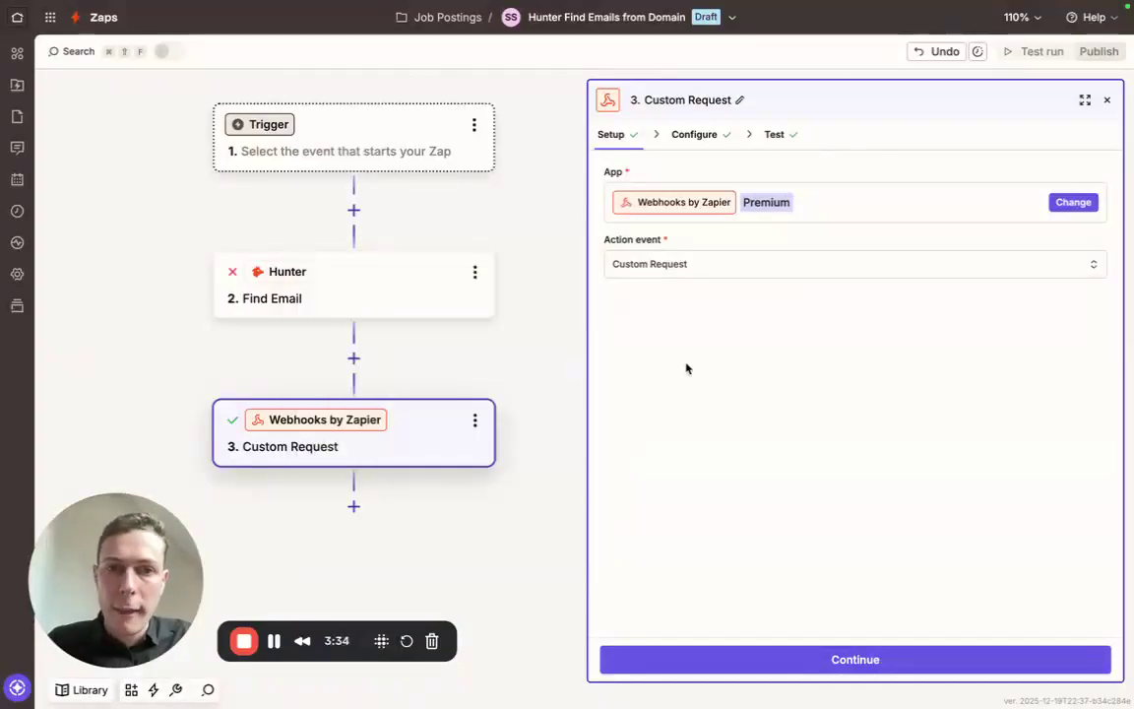
click(665, 663)
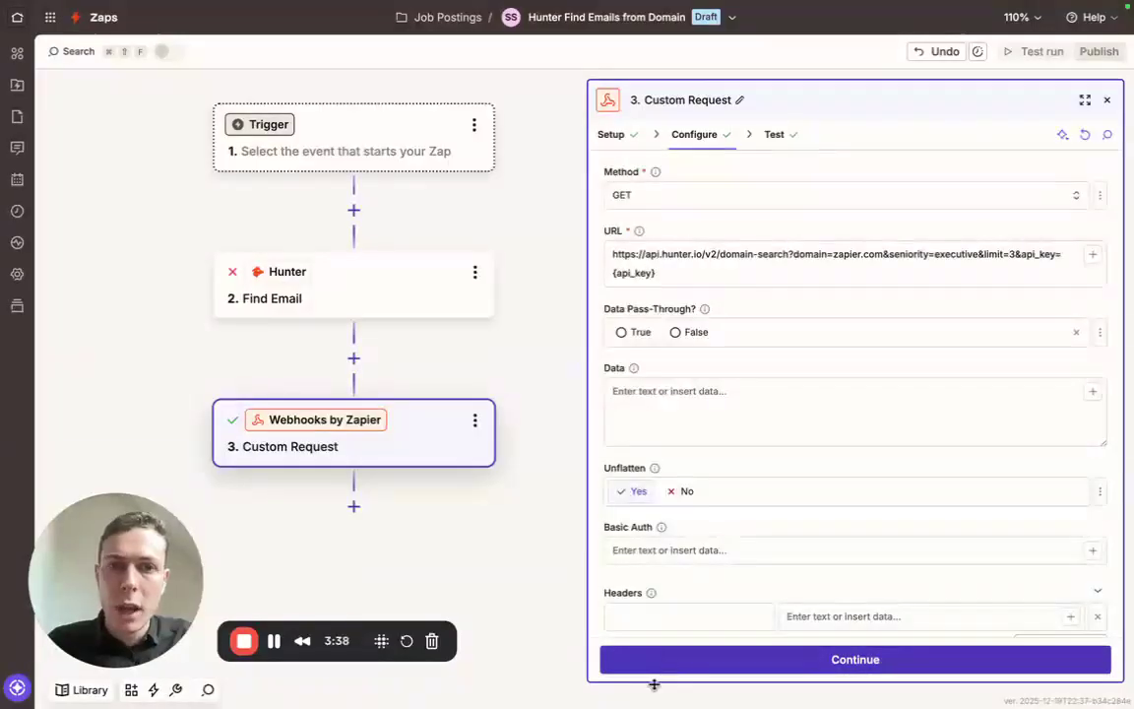
Examine the Custom Request's method options and the Hunter domain-search URL, including its domain, seniority, limit and api_key parameters
click(722, 191)
click(438, 277)
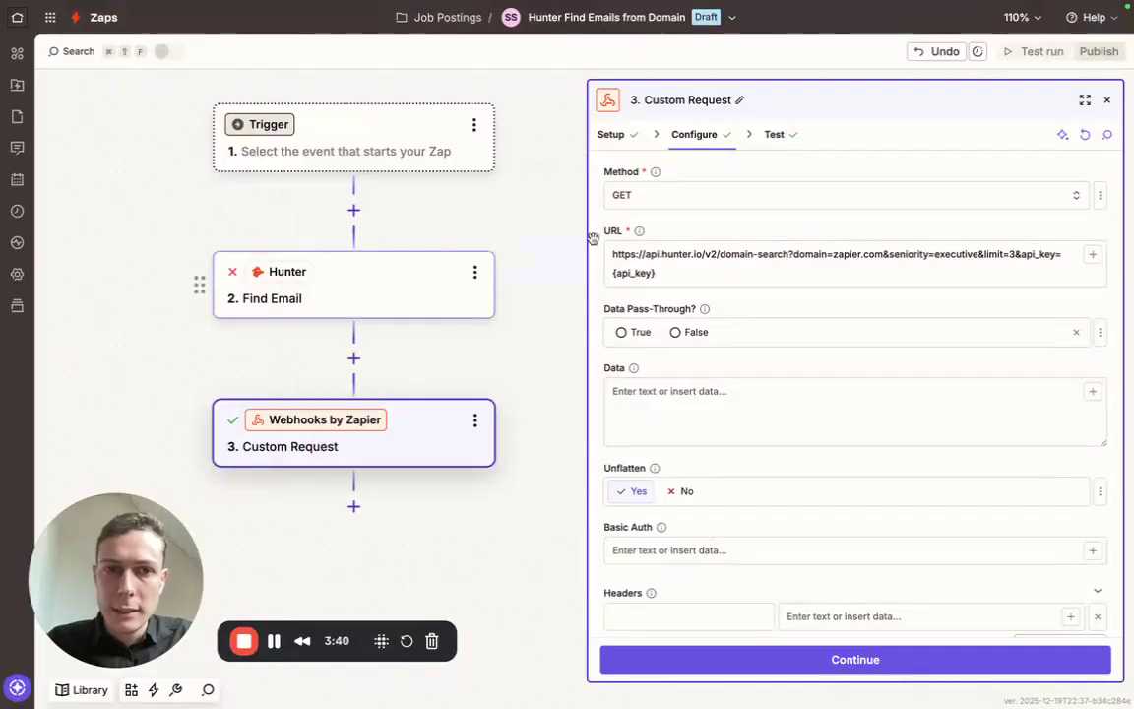
scroll(726, 498, down, 3)
scroll(726, 498, up, 3)
click(671, 254)
triple_click(670, 254)
click(709, 234)
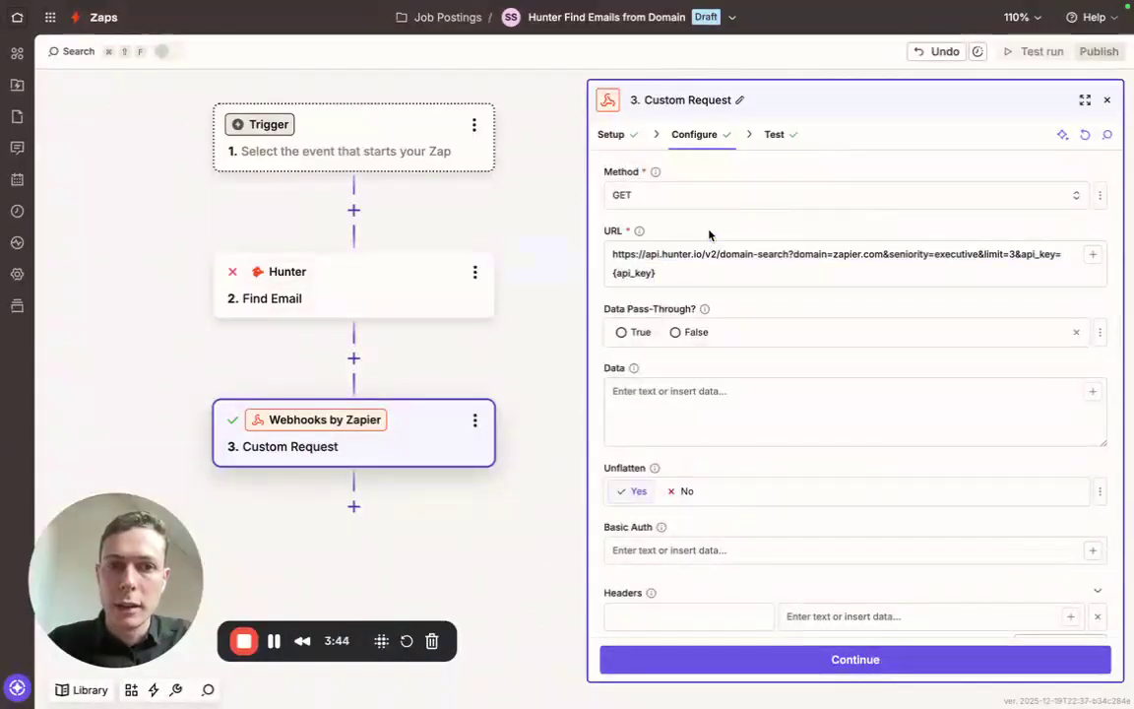
scroll(696, 448, down, 2)
scroll(696, 448, up, 2)
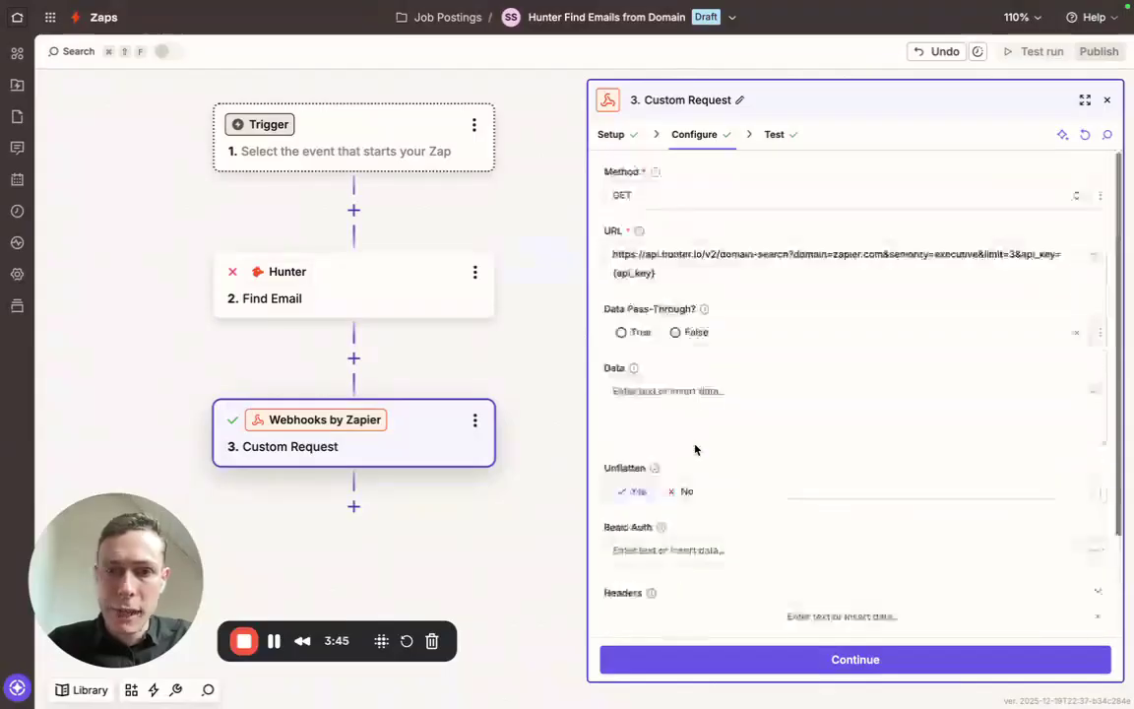
triple_click(738, 257)
click(703, 218)
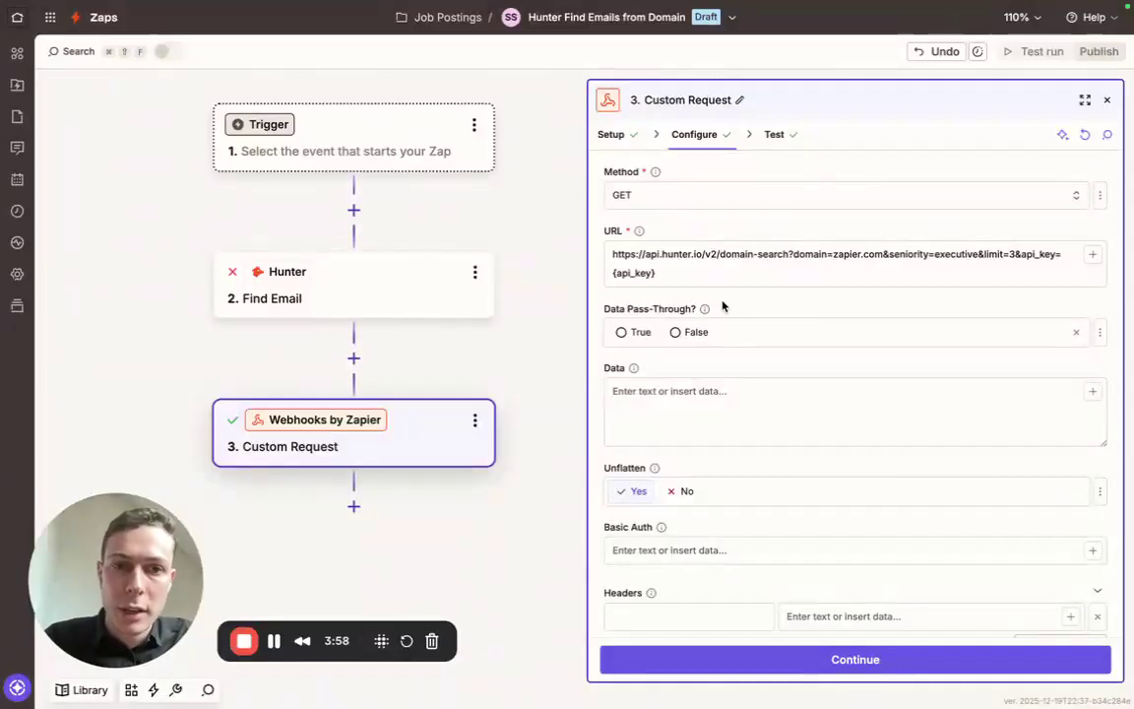
triple_click(662, 272)
click(768, 254)
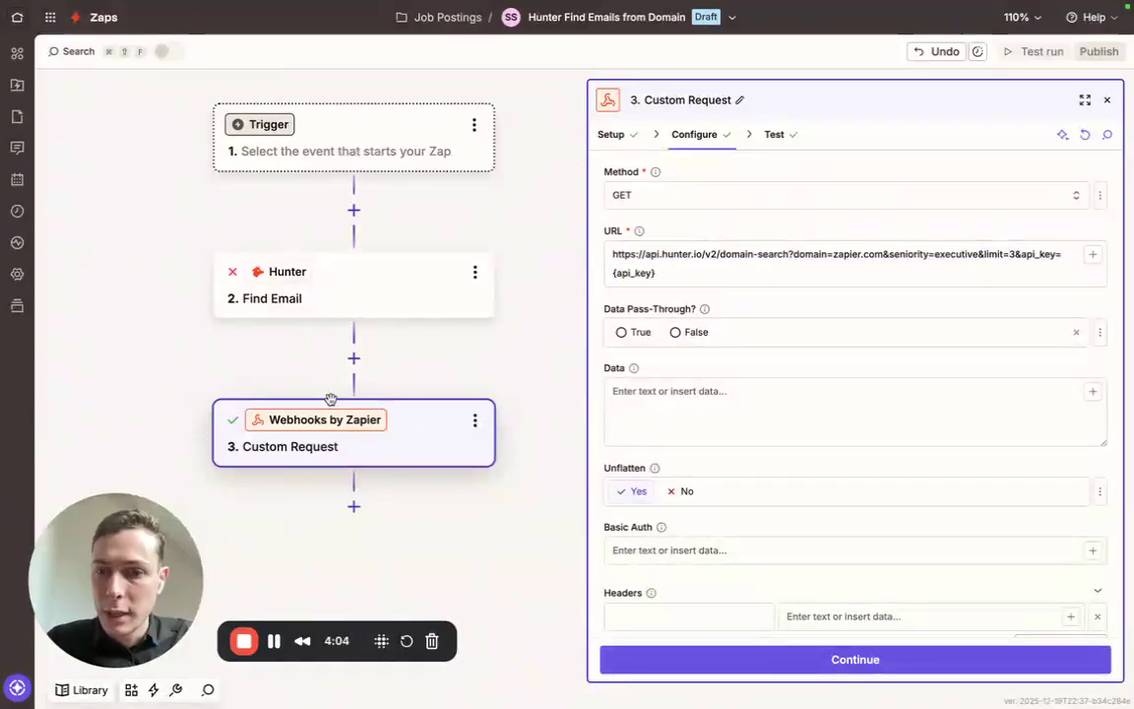
Switch to Hunter's API page and examine the API key entry and the API overview's endpoint examples
drag(172, 558, 281, 558)
mouse_move(3, 472)
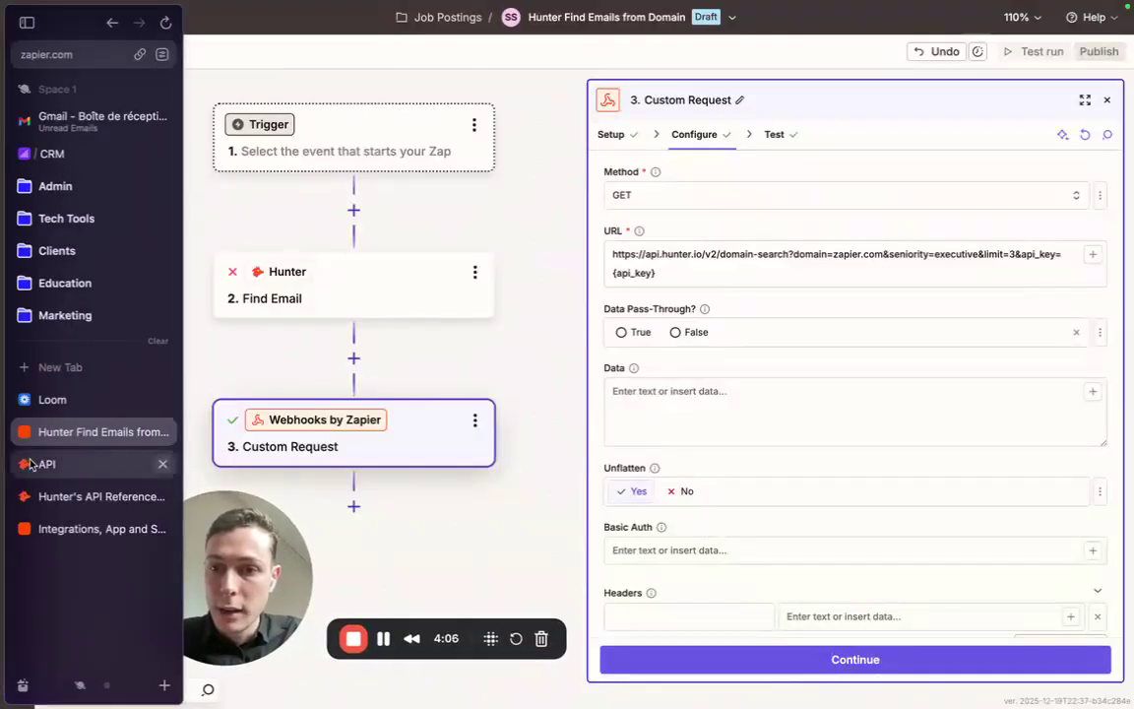
click(59, 464)
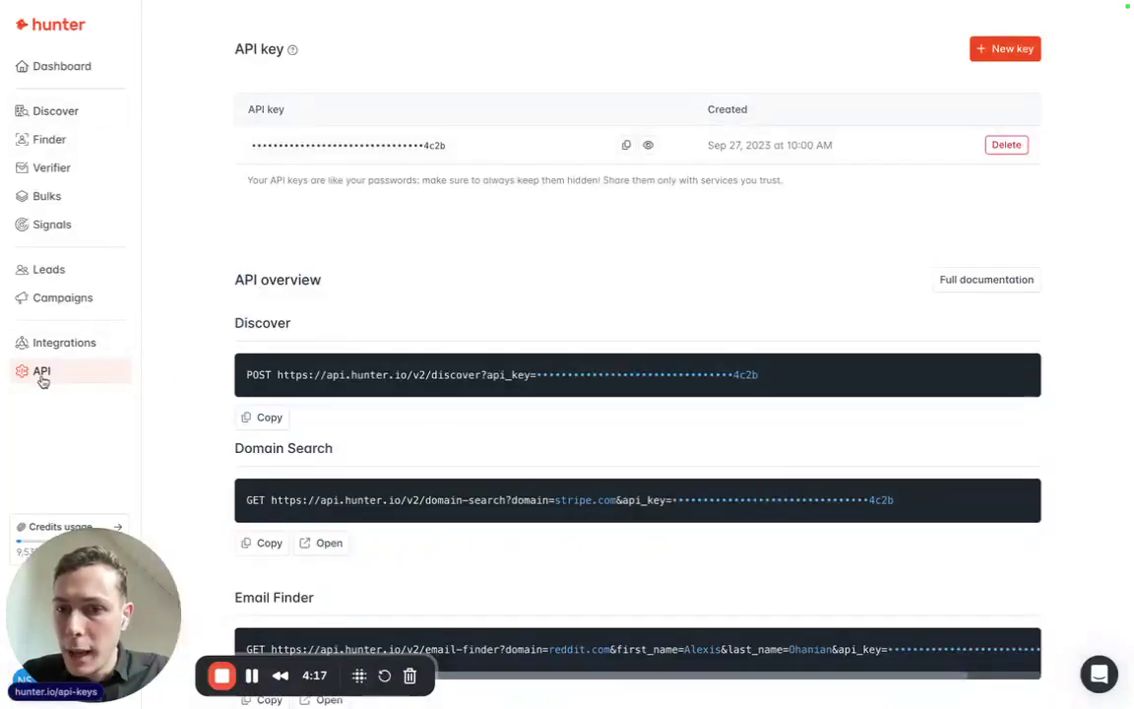
drag(238, 144, 464, 146)
click(464, 223)
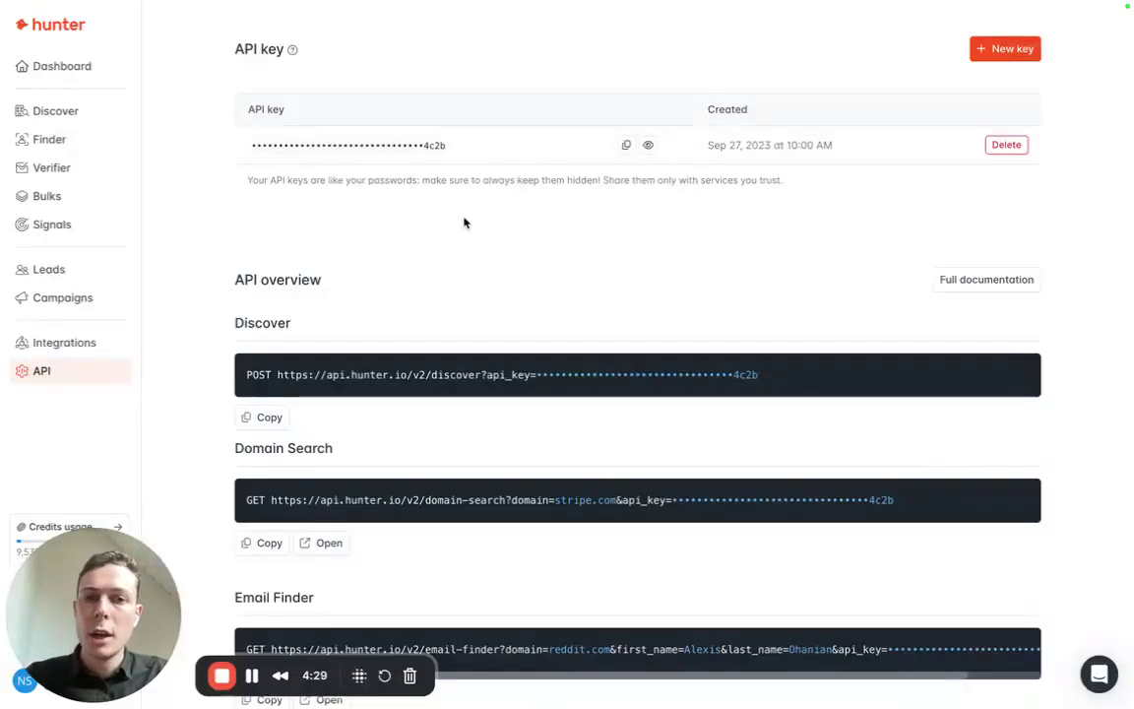
drag(262, 145, 455, 141)
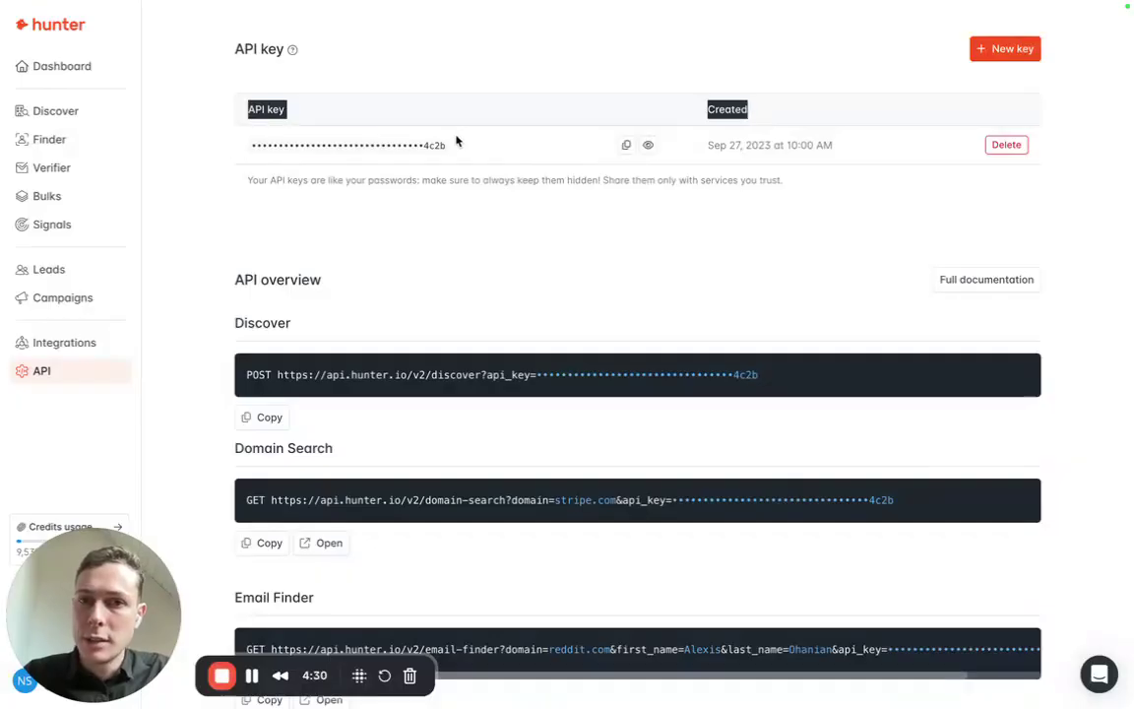
click(439, 192)
scroll(451, 413, down, 1)
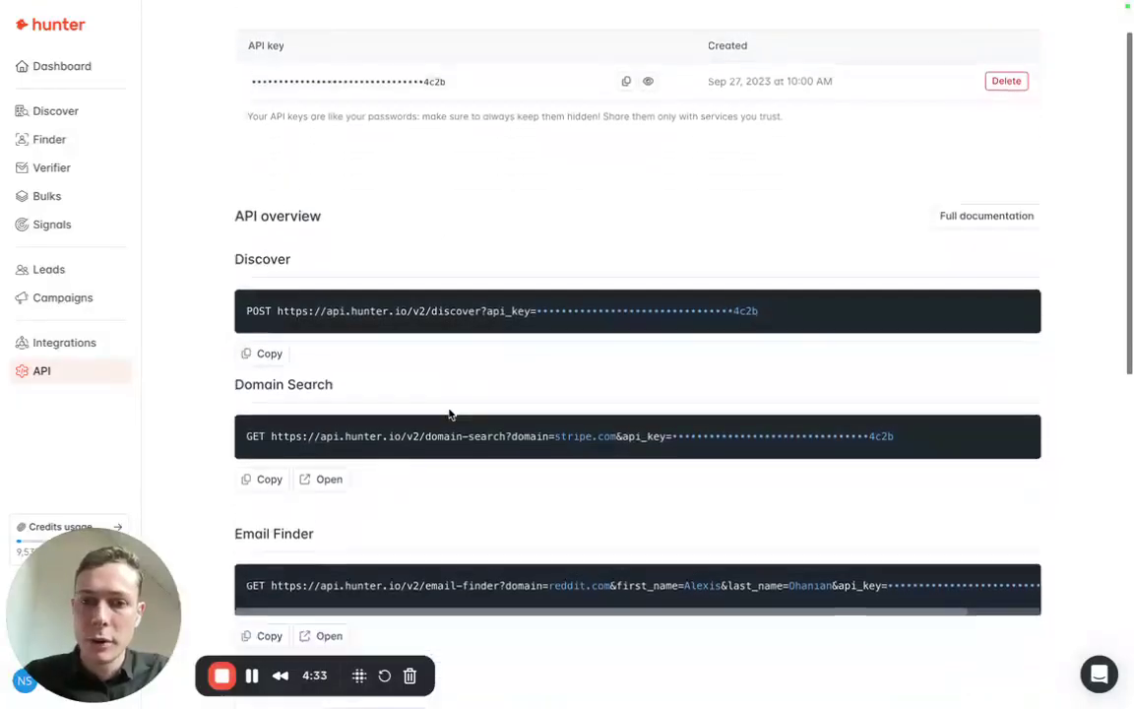
Look through the API overview's example requests, from Discover and Domain Search to Combined Enrichment, and return to the API key entry
scroll(385, 439, down, 5)
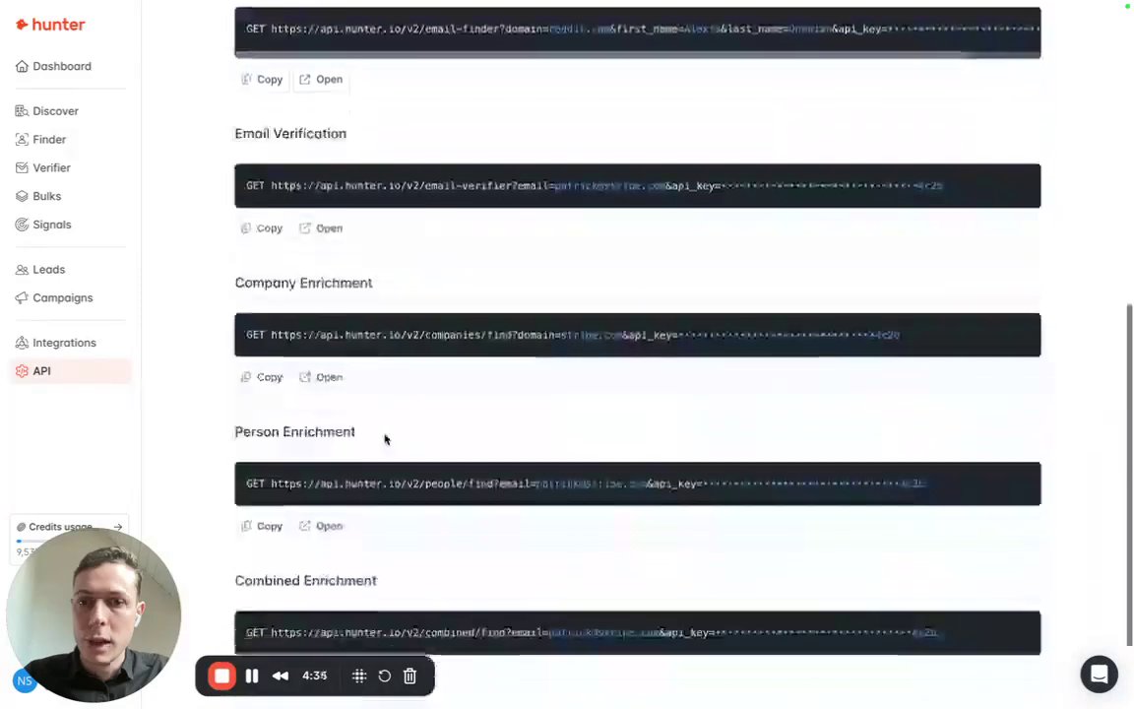
scroll(385, 439, up, 8)
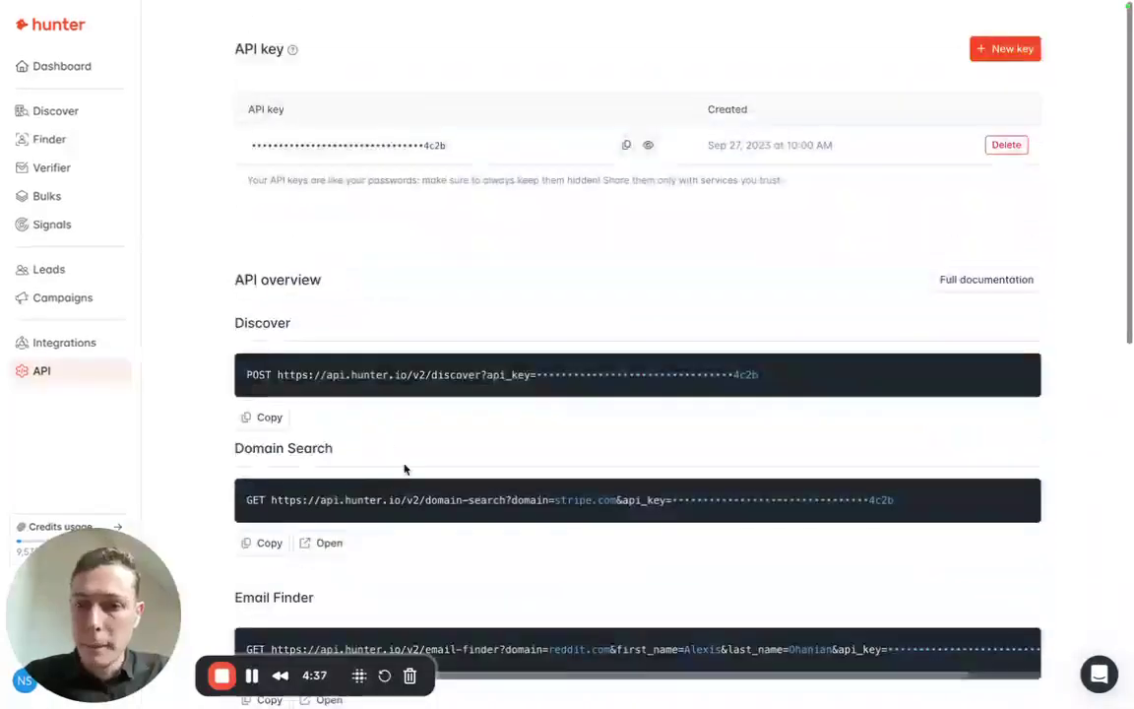
scroll(479, 442, down, 1)
scroll(479, 406, down, 2)
scroll(480, 407, up, 3)
scroll(479, 406, down, 2)
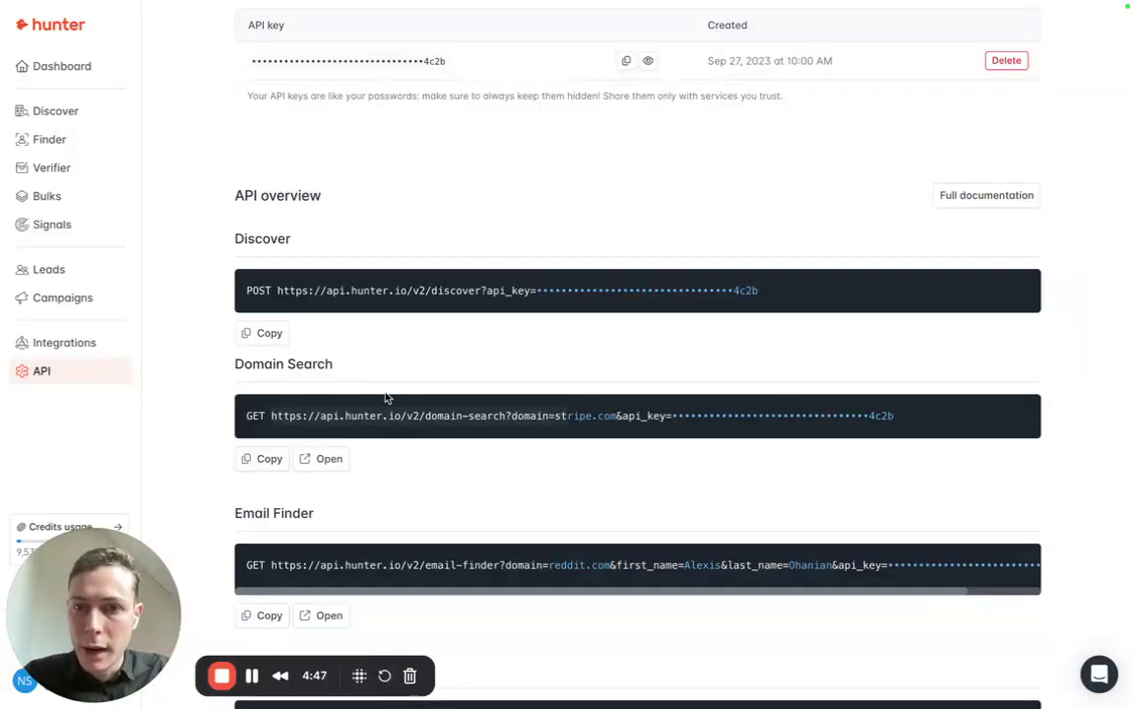
scroll(458, 351, up, 2)
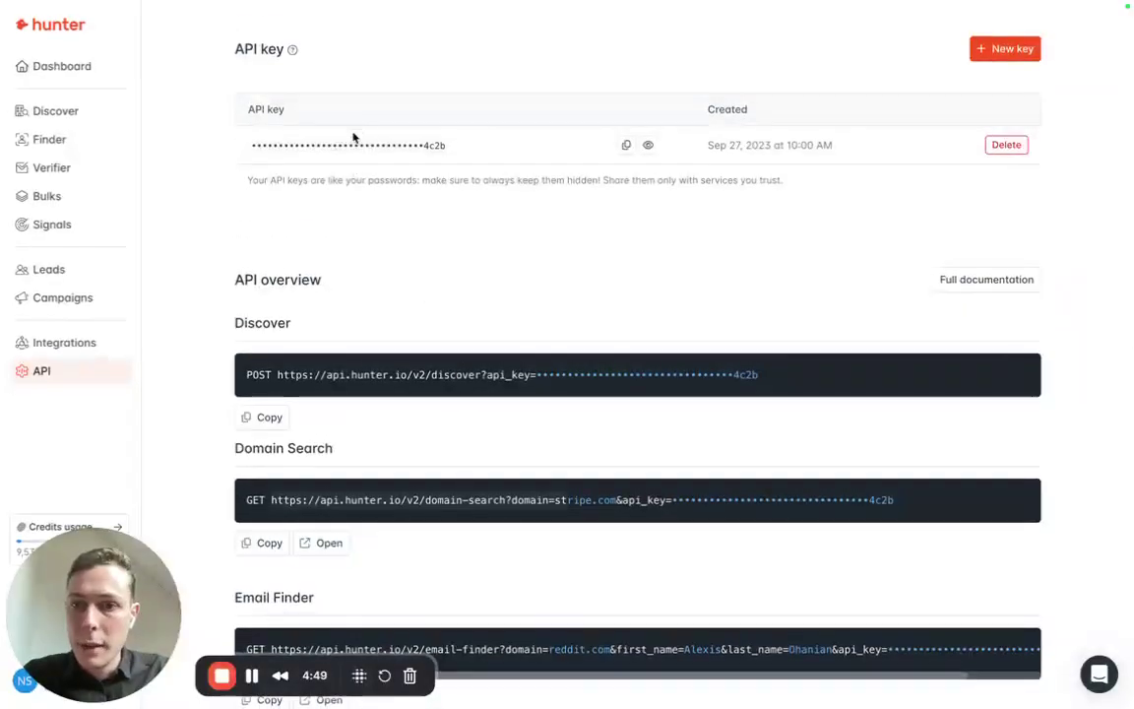
Switch back to the Zap editor and examine the Custom Request URL's domain-search endpoint, domain parameter and api_key placeholder
mouse_move(3, 467)
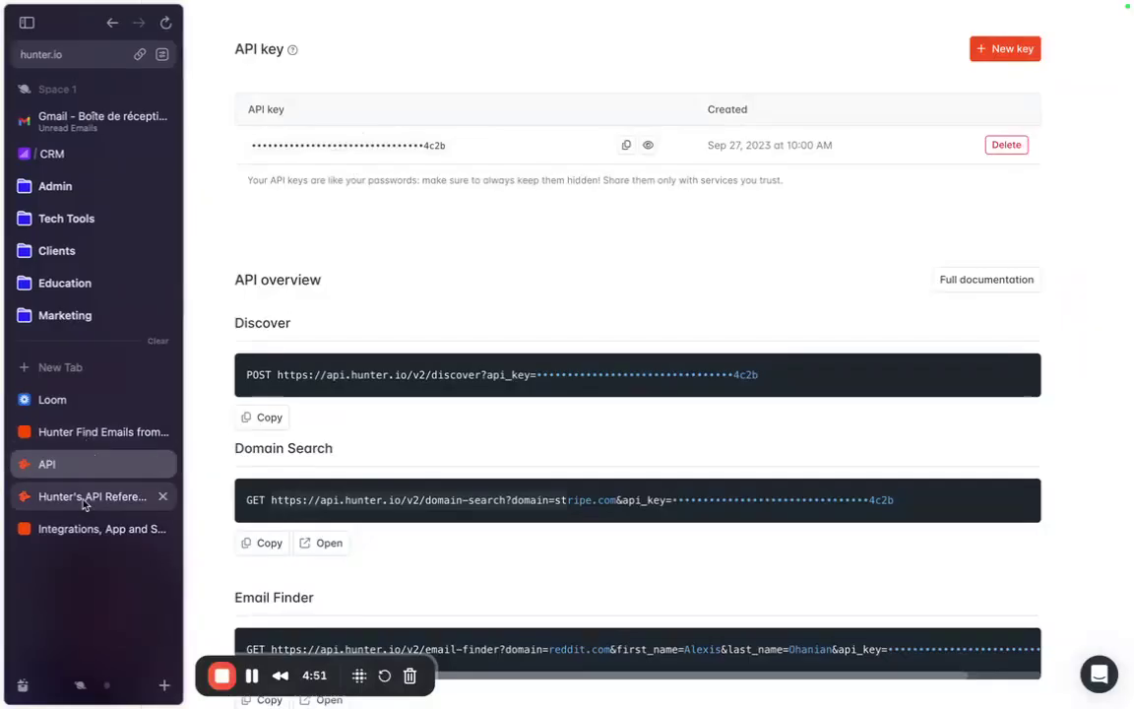
click(71, 429)
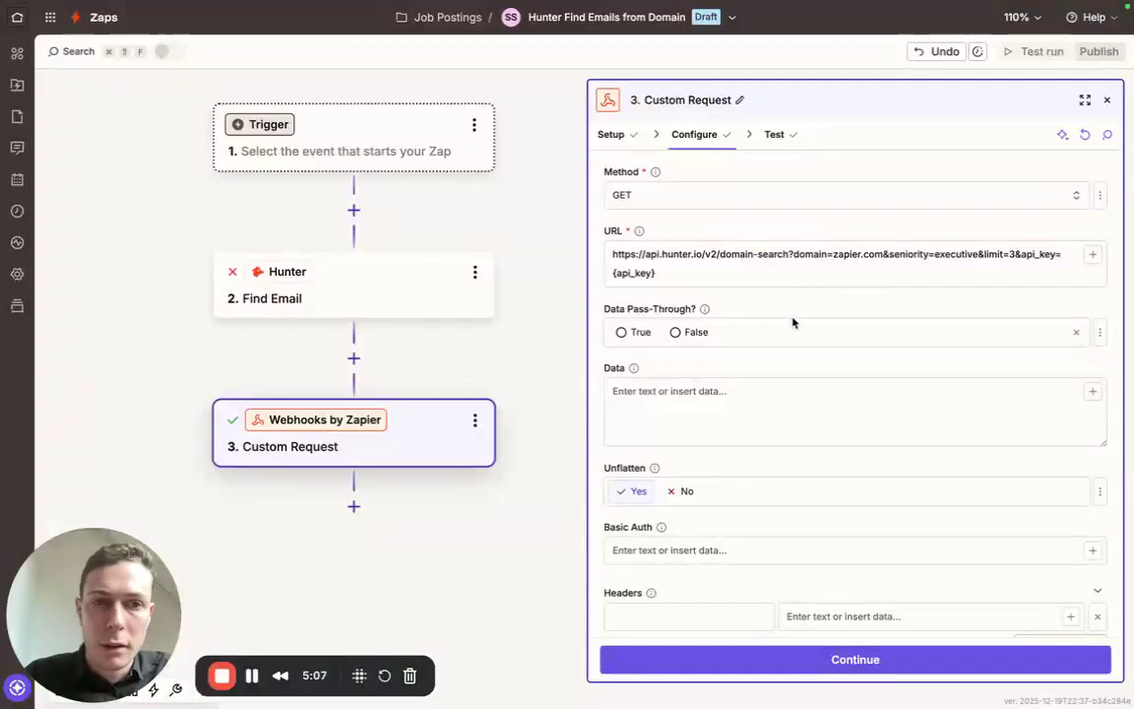
click(788, 254)
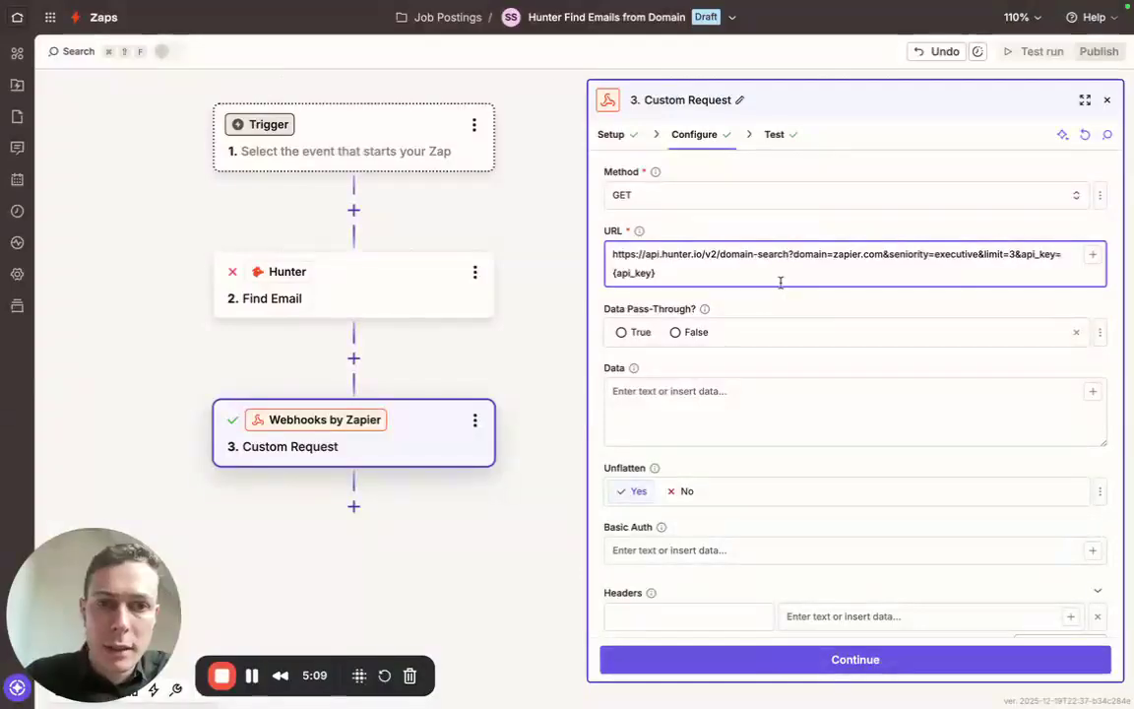
drag(788, 254, 607, 254)
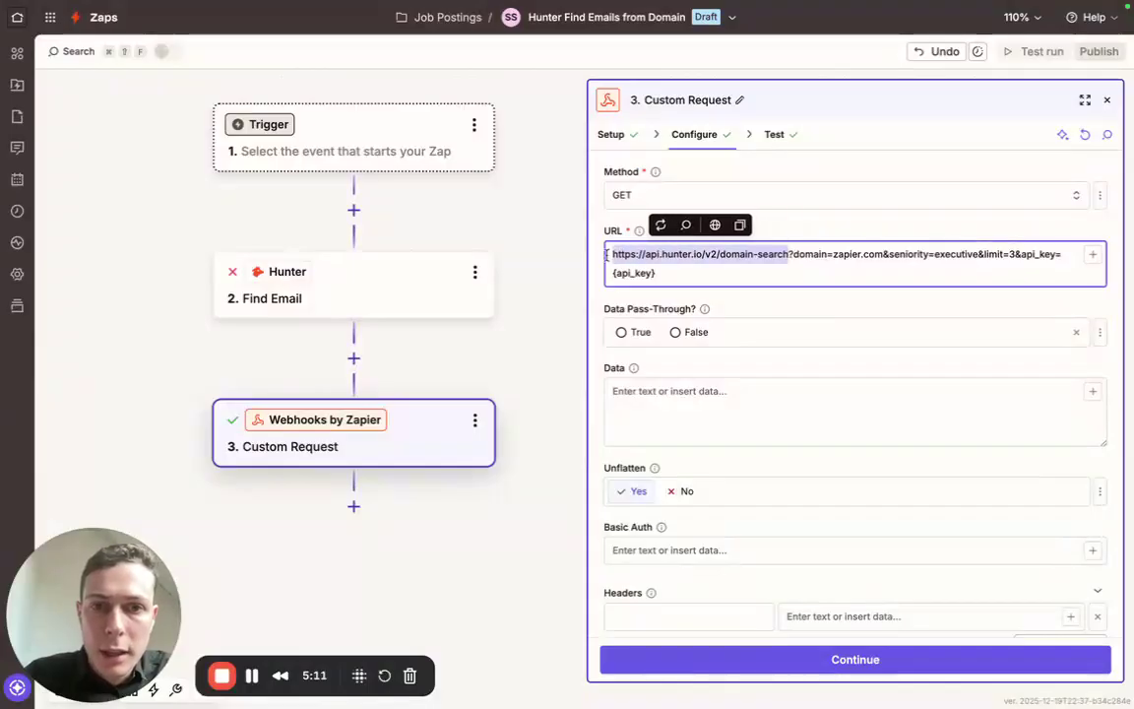
click(731, 257)
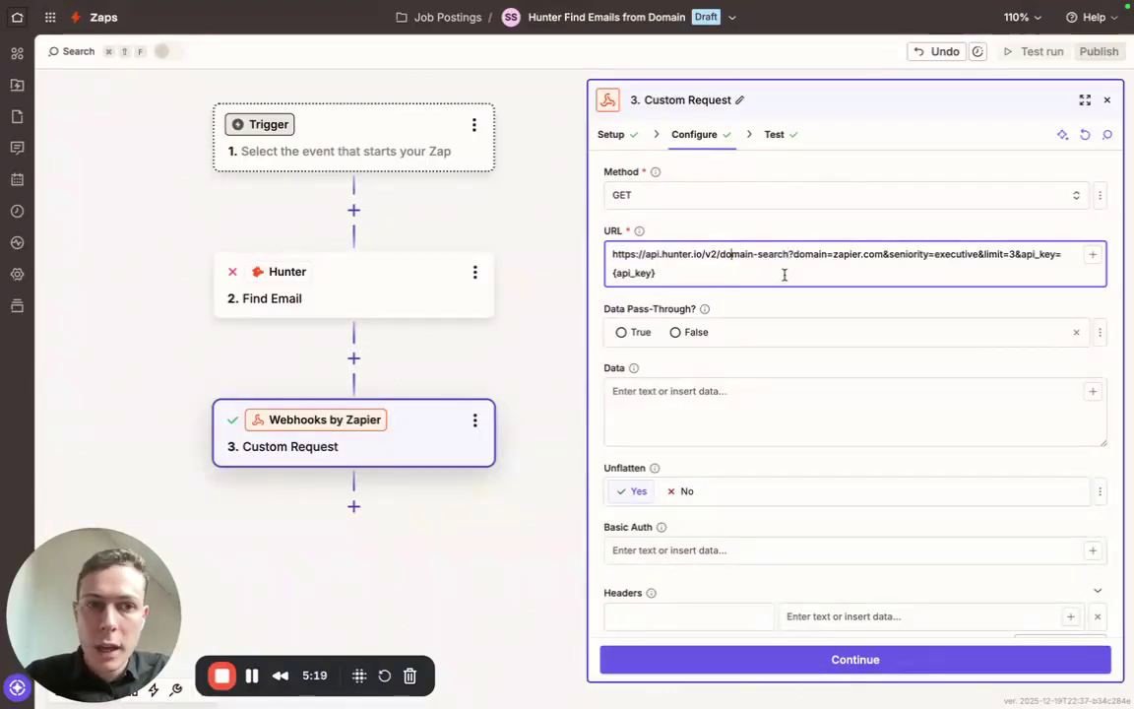
drag(795, 254, 868, 254)
click(818, 273)
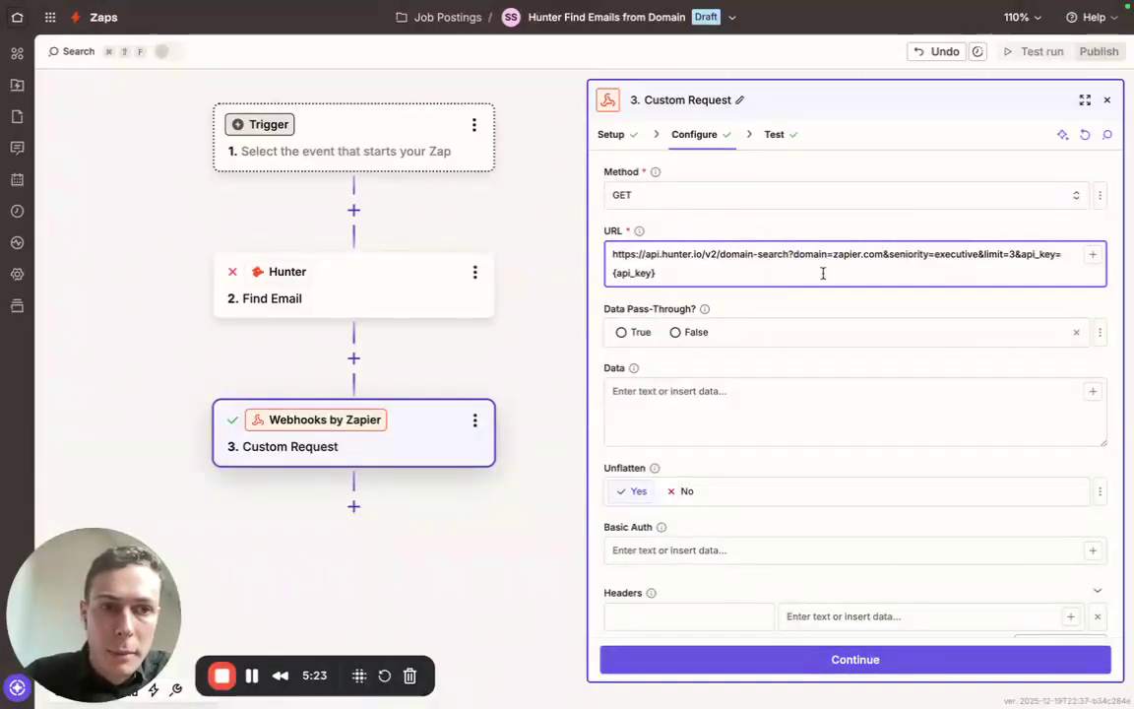
drag(1020, 254, 1023, 276)
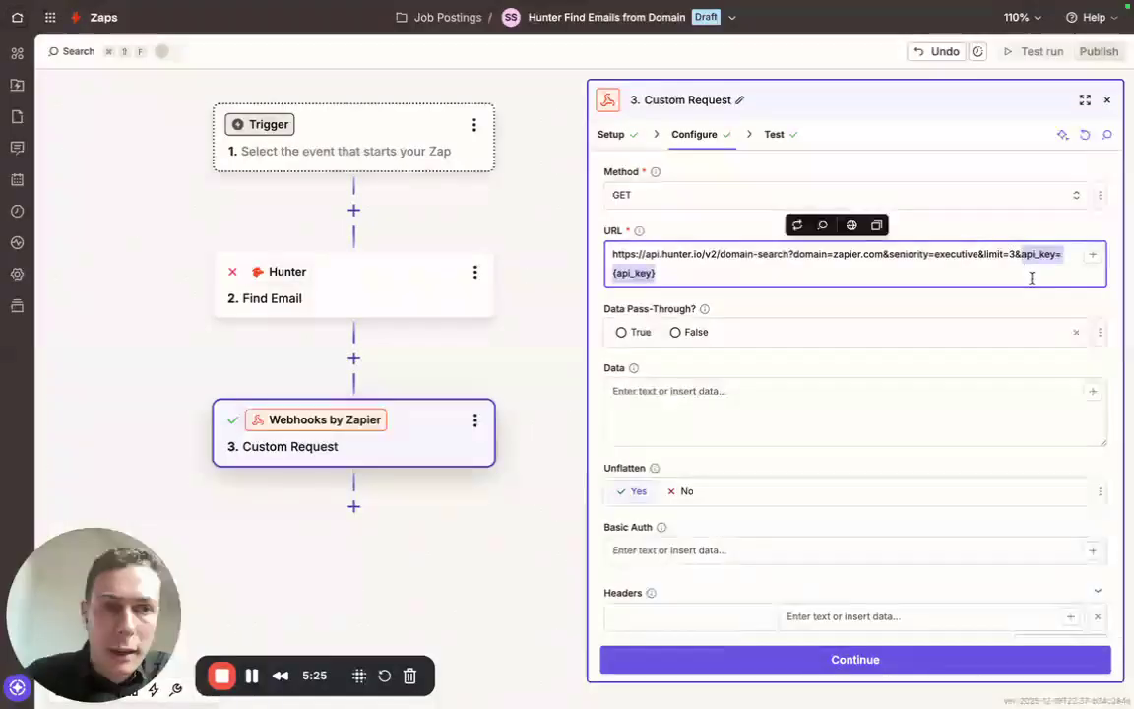
click(619, 271)
click(746, 236)
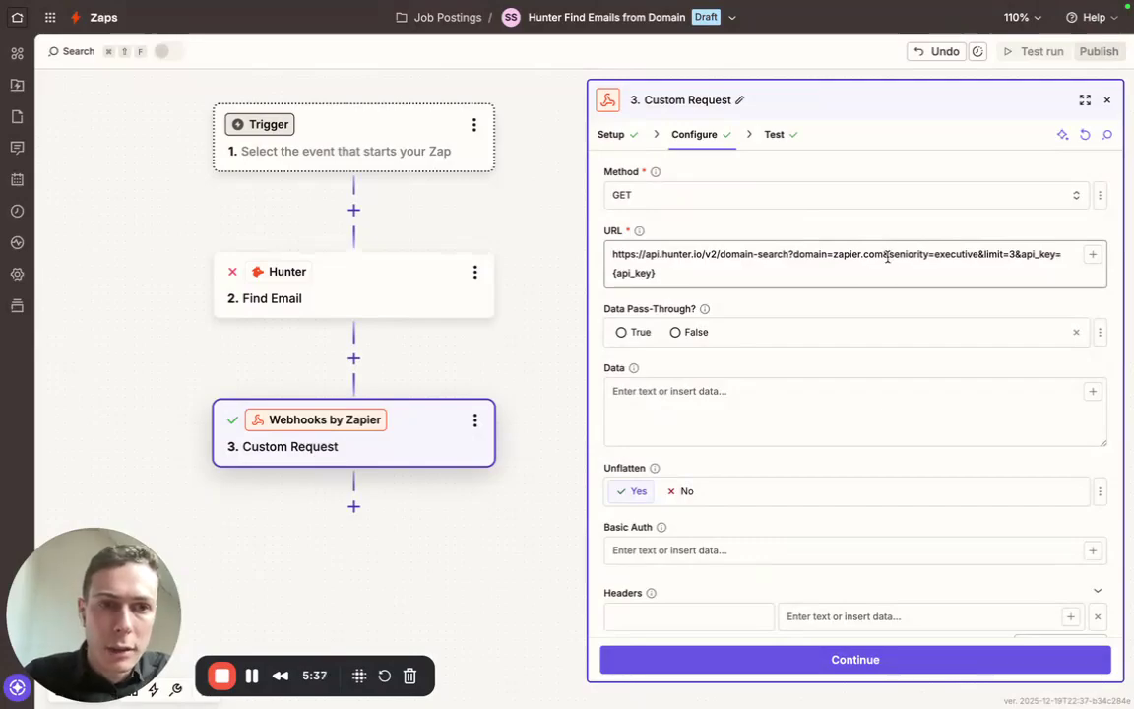
Examine the URL's optional seniority and limit parameters beside its domain and api_key, and check the remaining request fields
drag(889, 255, 977, 255)
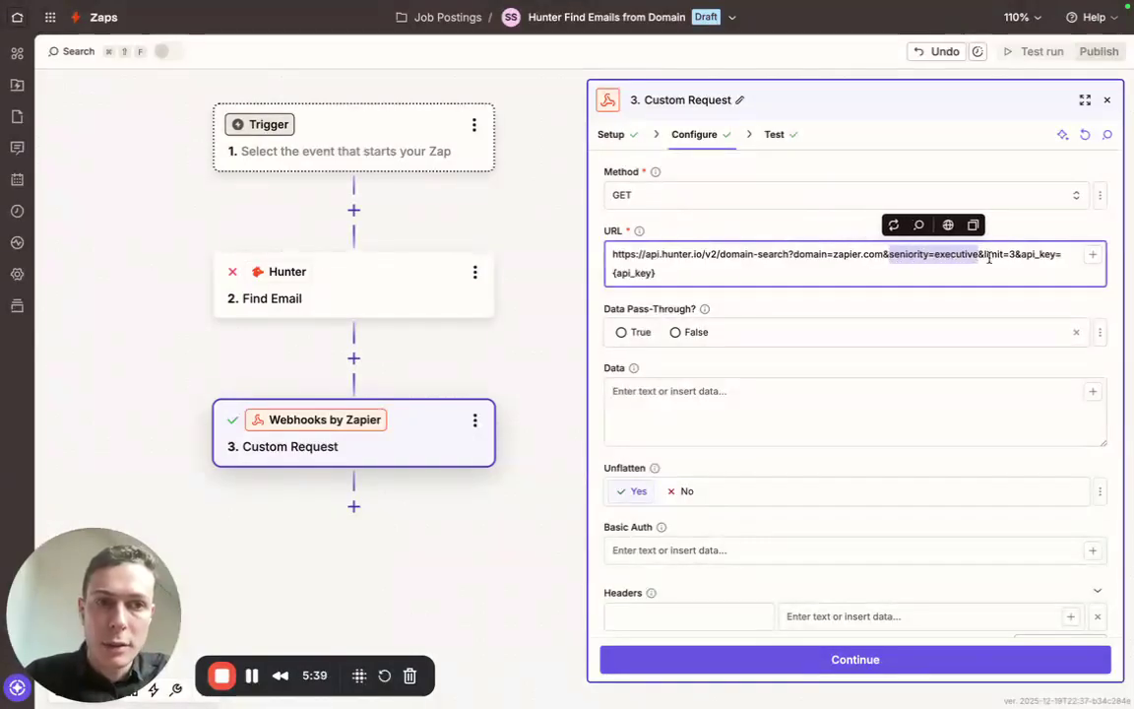
click(991, 254)
double_click(992, 254)
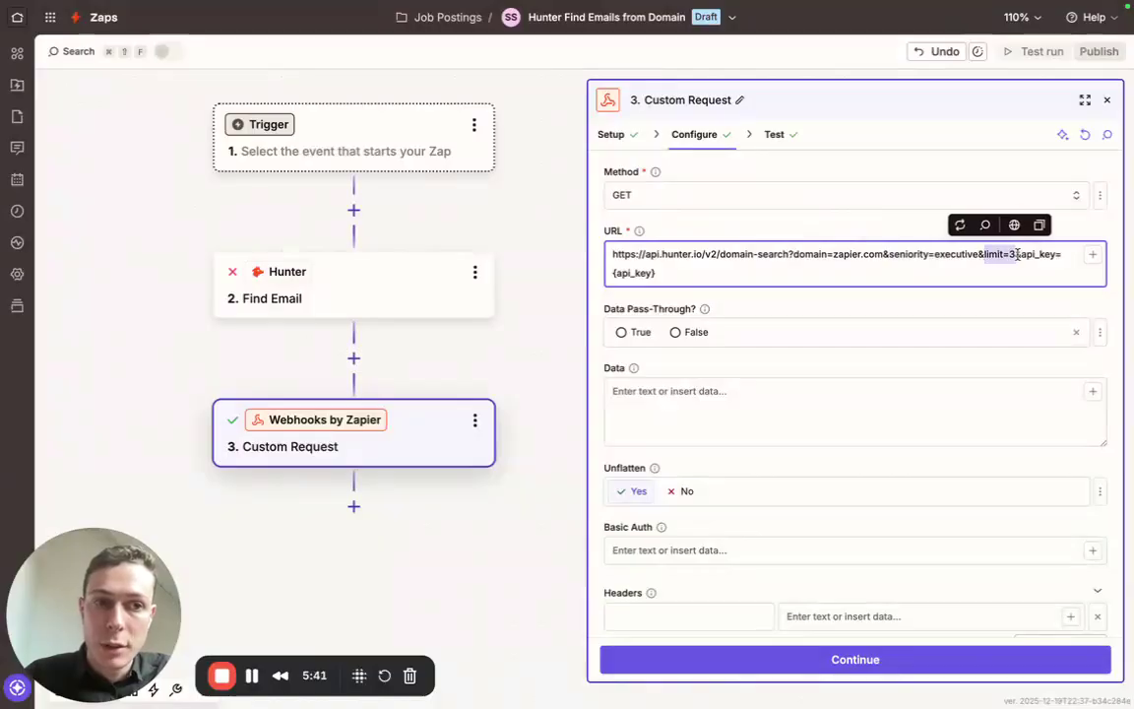
click(875, 222)
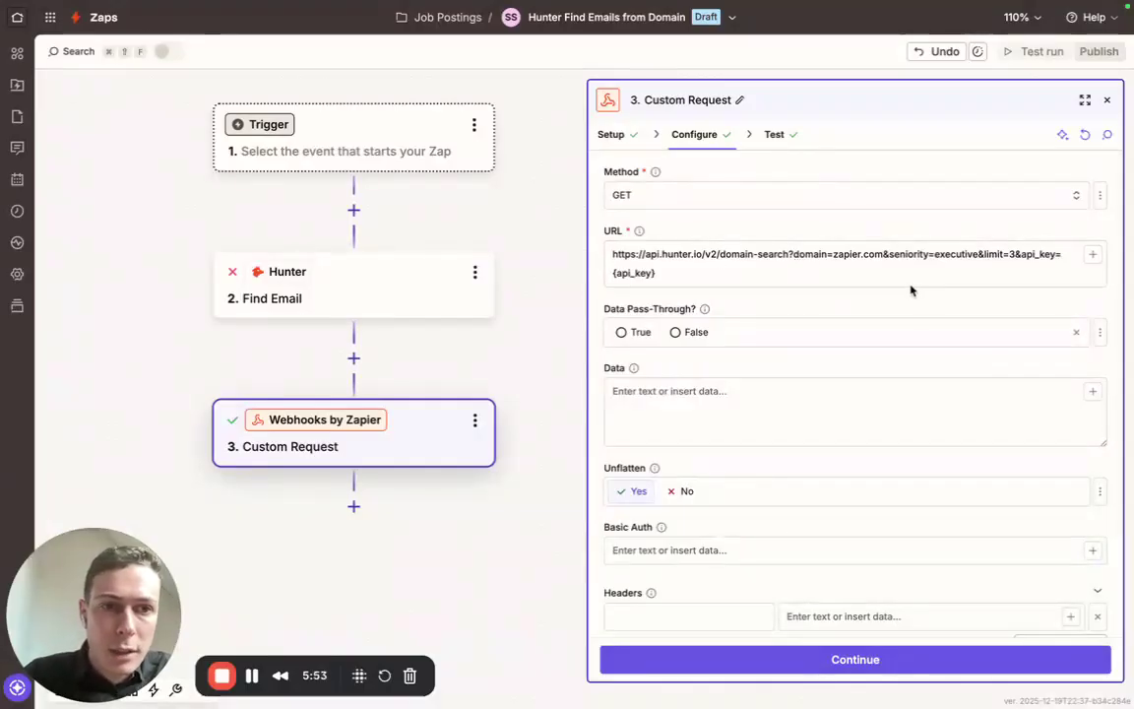
click(892, 254)
drag(935, 254, 977, 254)
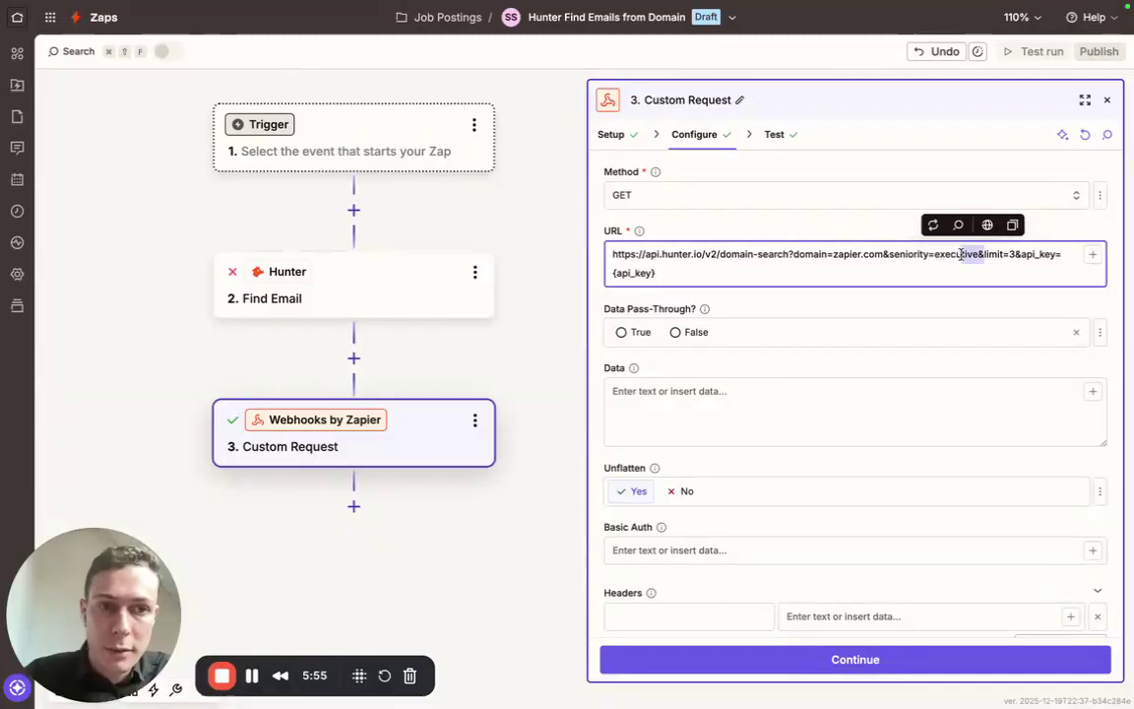
click(896, 252)
drag(889, 254, 954, 253)
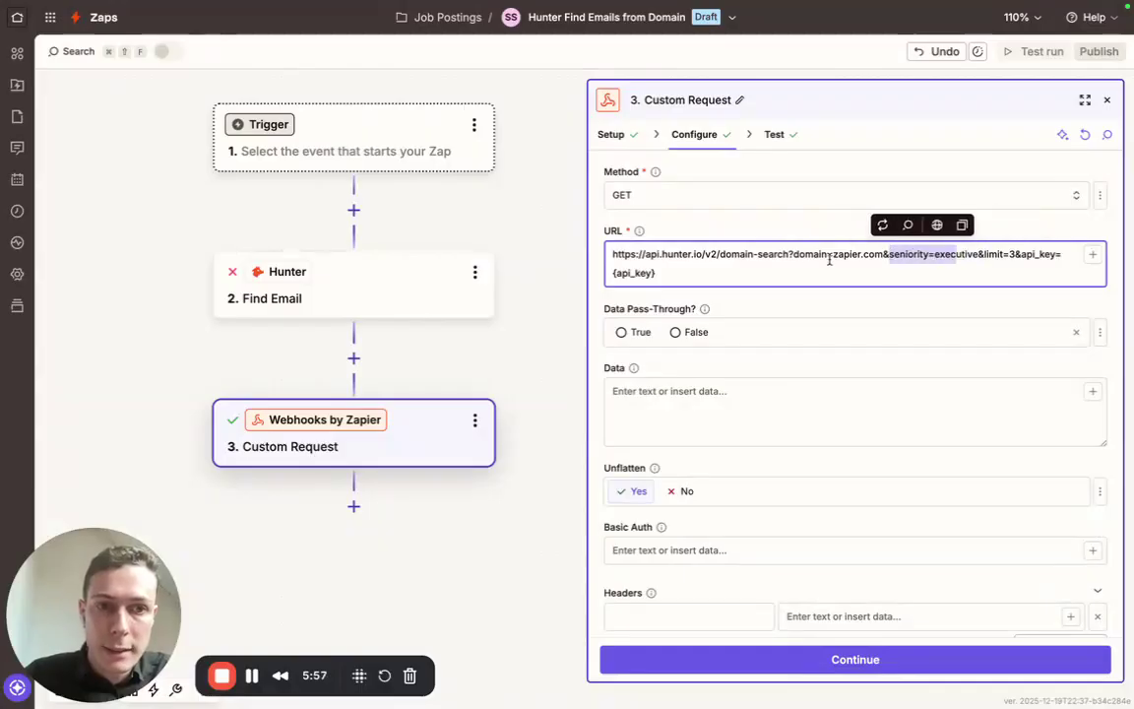
drag(834, 257, 860, 254)
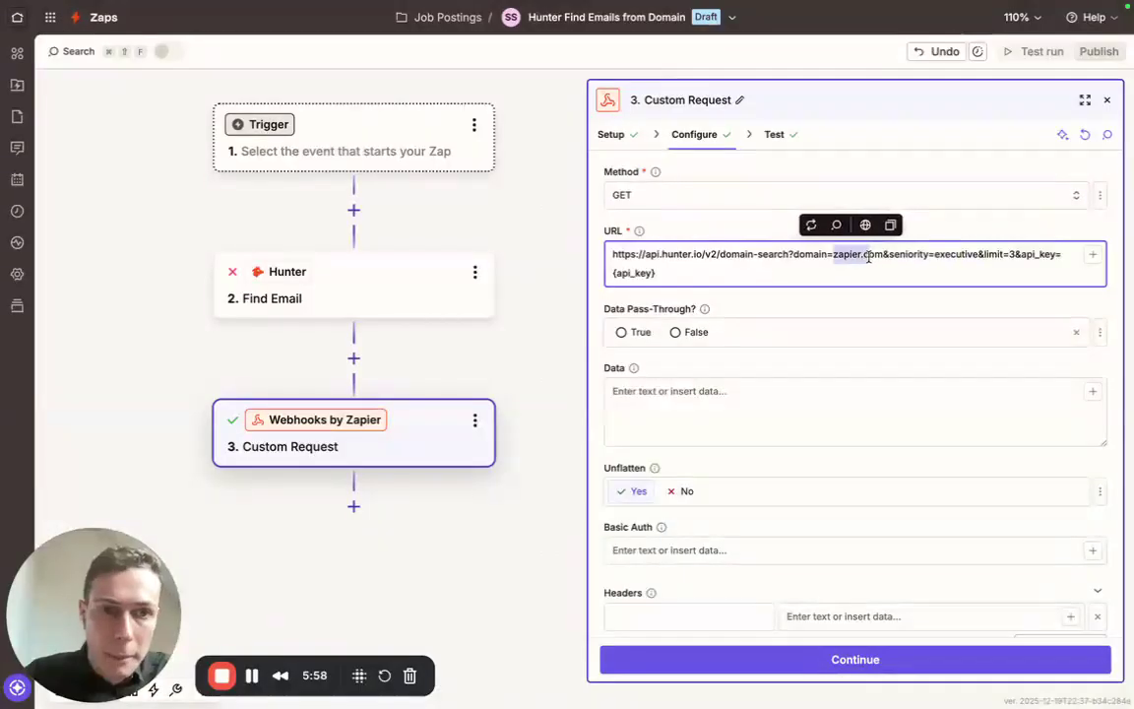
click(990, 257)
drag(985, 254, 1072, 257)
click(722, 263)
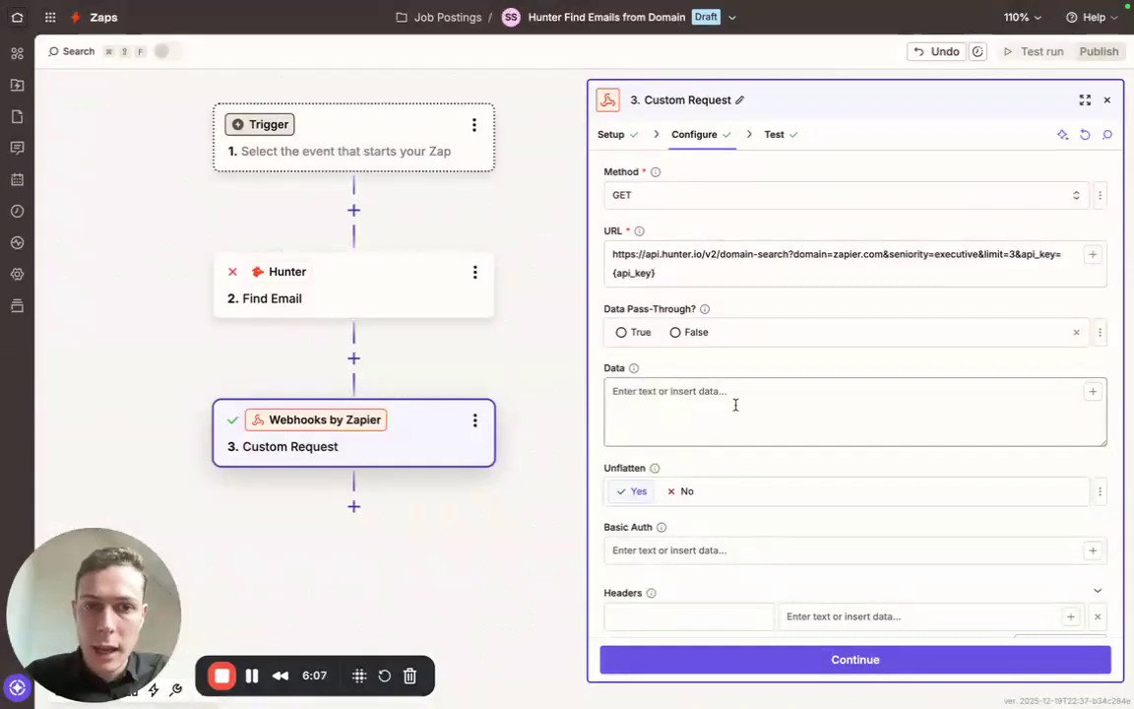
scroll(735, 404, down, 2)
scroll(735, 405, up, 2)
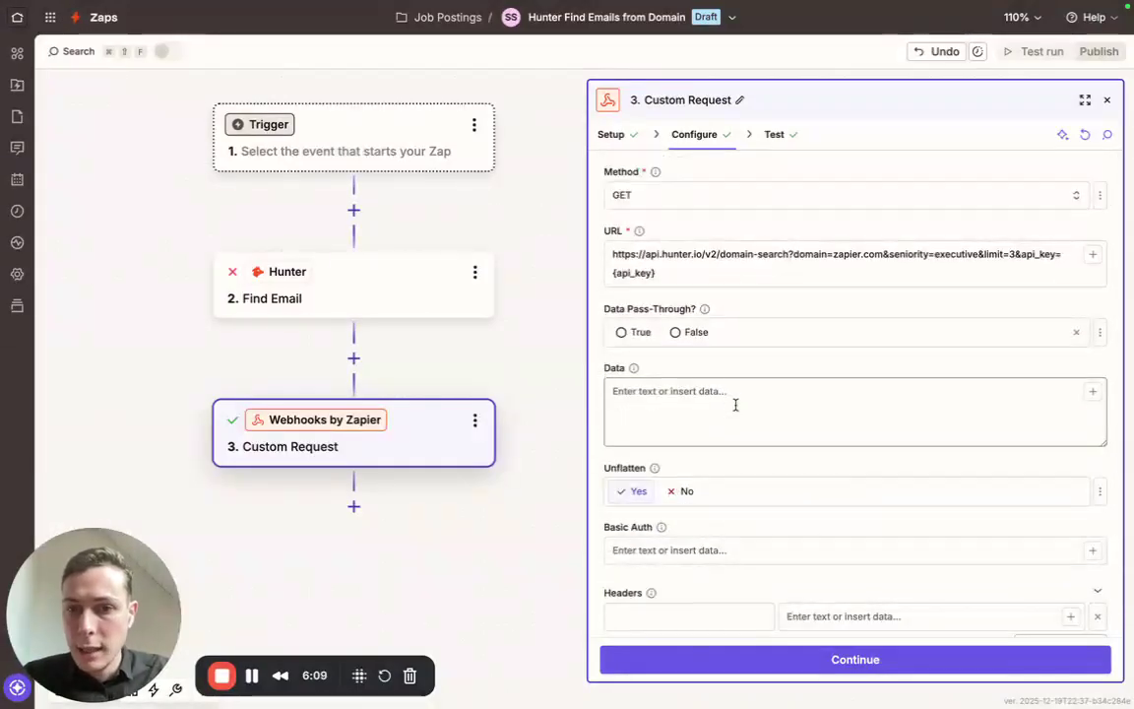
scroll(271, 263, up, 1)
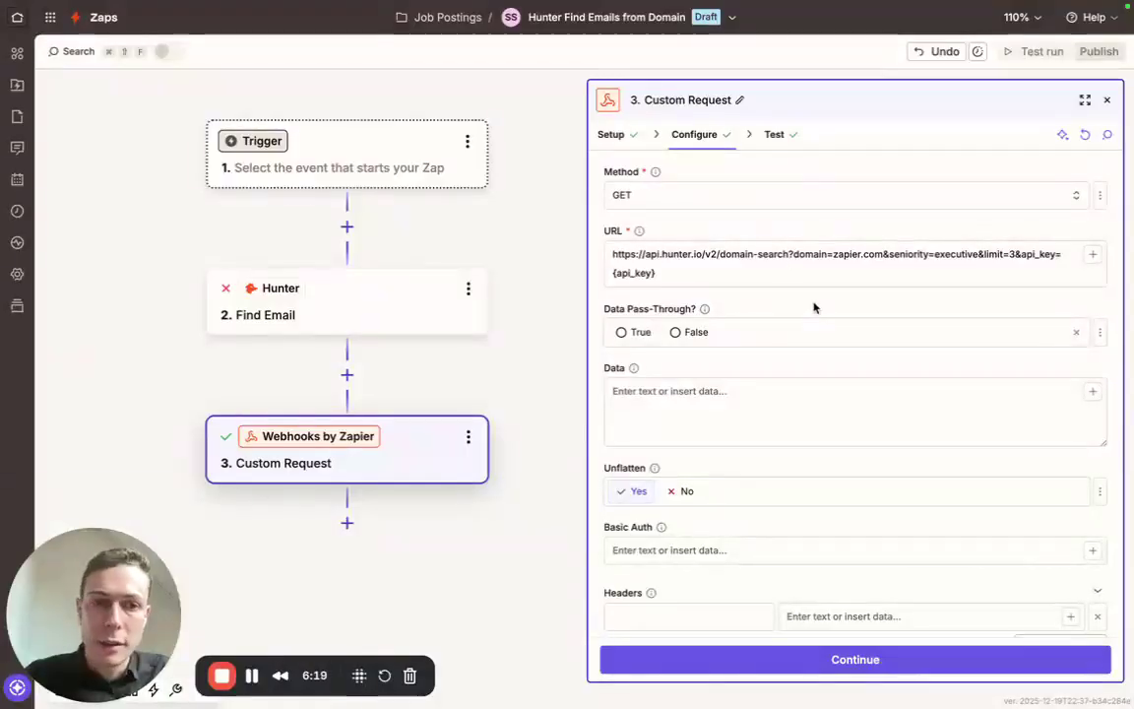
Examine the zapier.com domain value in the URL and view the previous-step data available for insertion, without inserting anything
click(835, 253)
drag(834, 257, 883, 259)
mouse_move(832, 300)
mouse_down()
mouse_move(807, 306)
mouse_move(829, 302)
mouse_up()
click(802, 263)
click(793, 230)
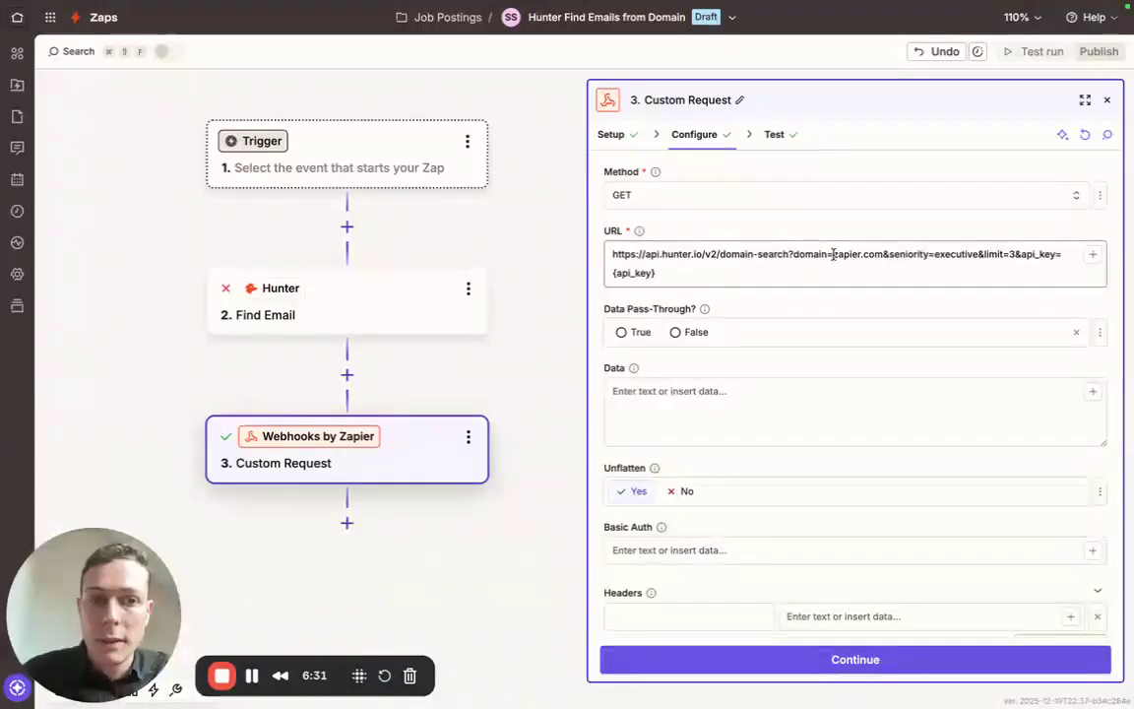
click(834, 257)
key(ctrl+shift+End)
click(817, 255)
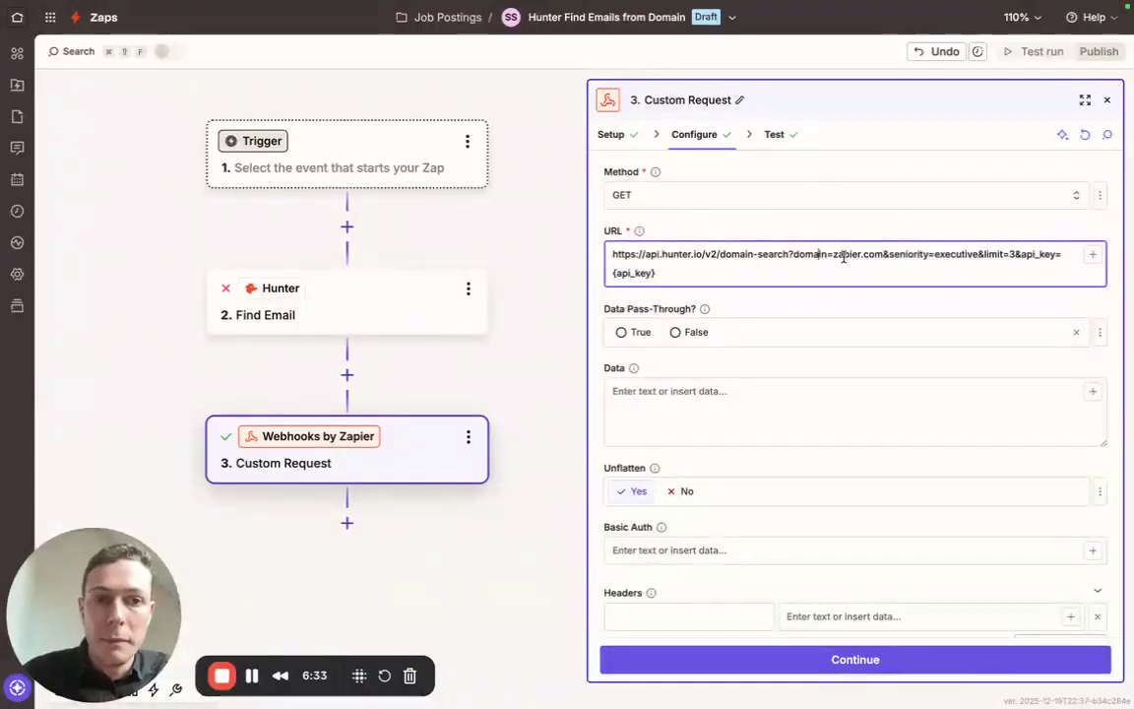
drag(834, 256, 881, 256)
click(880, 256)
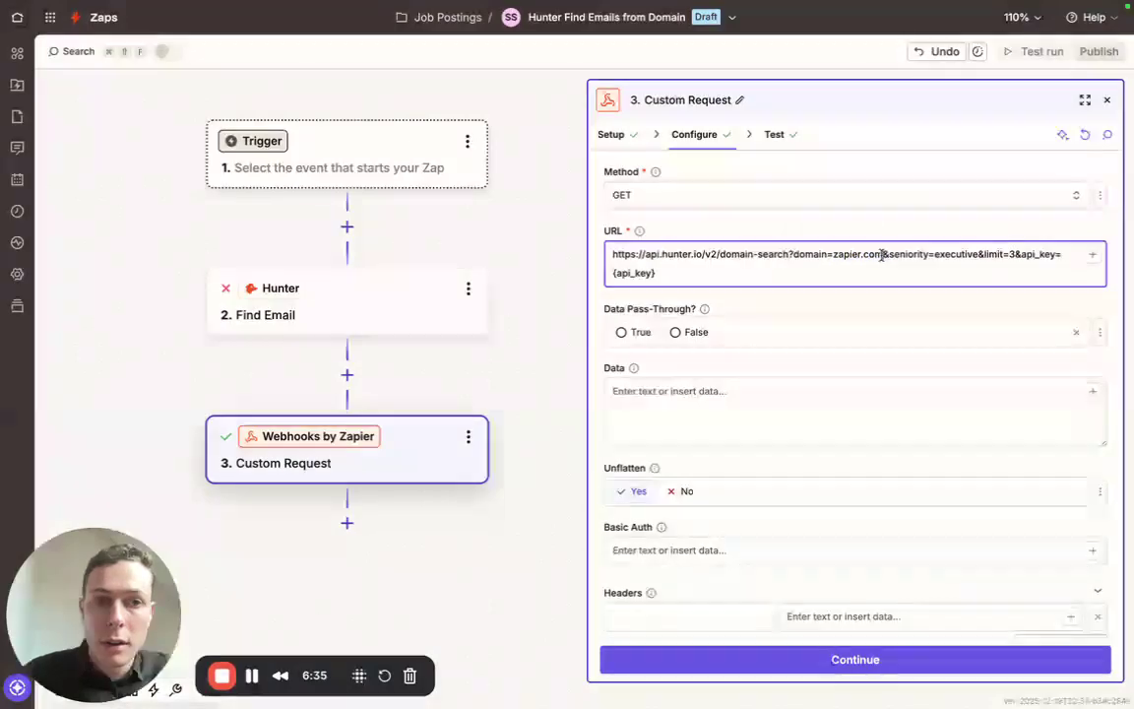
click(1091, 255)
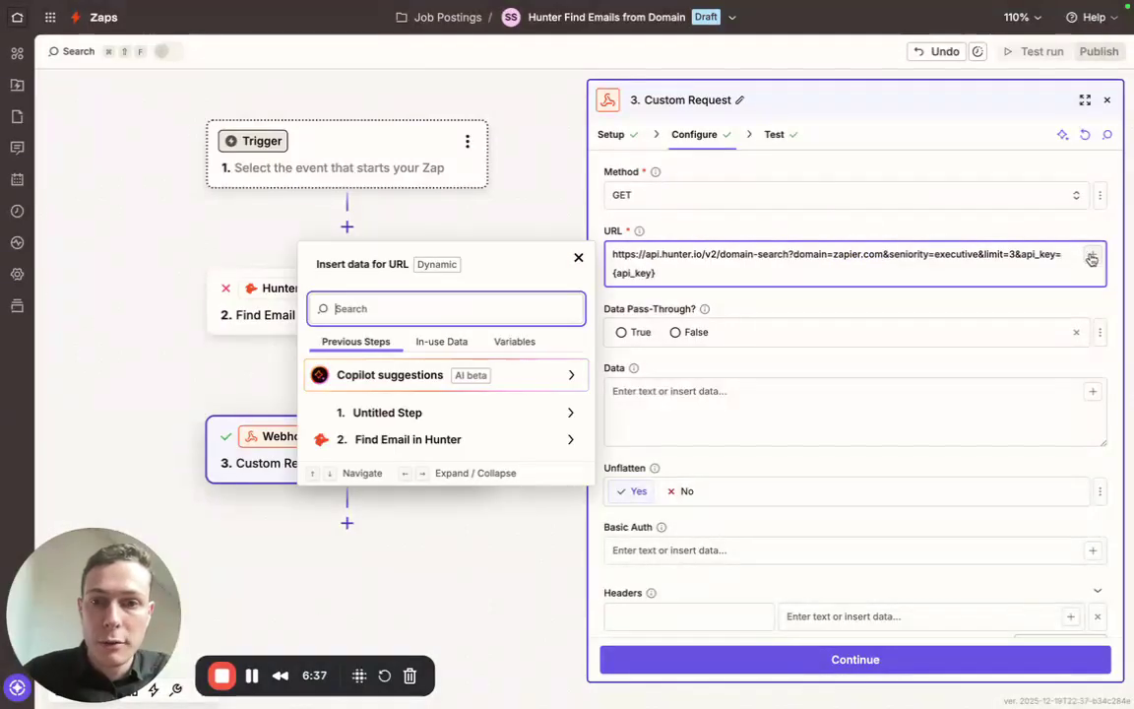
click(869, 229)
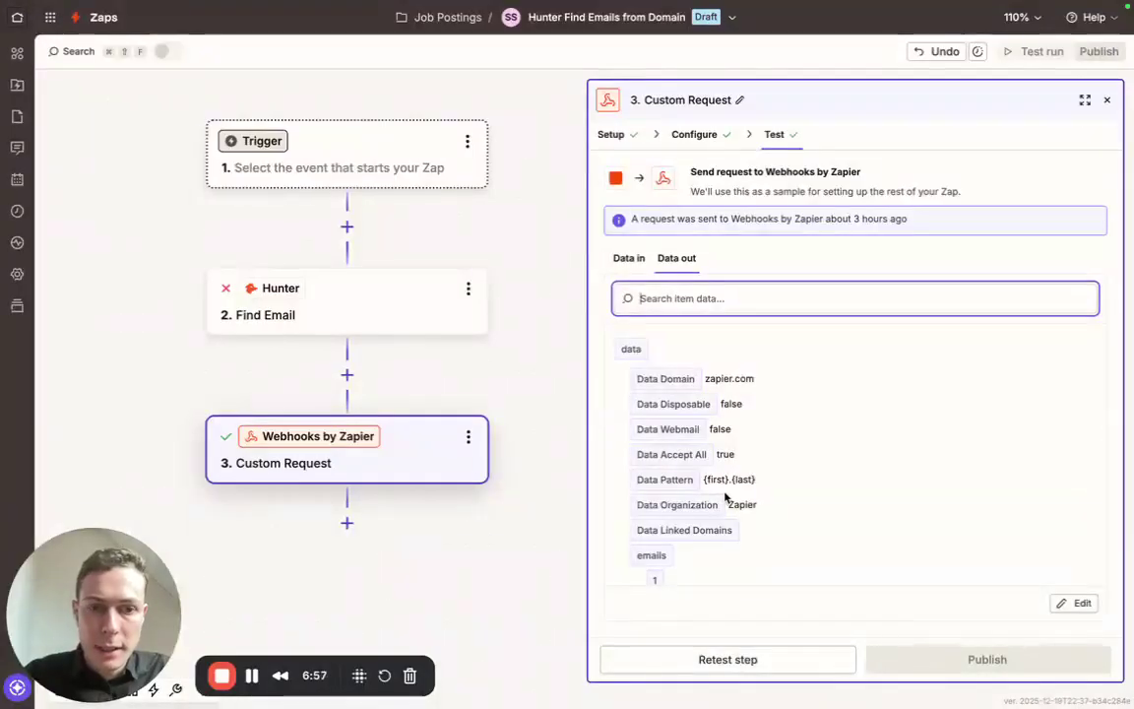
Retest the Custom Request step and view the first entry under emails in its output data
click(683, 662)
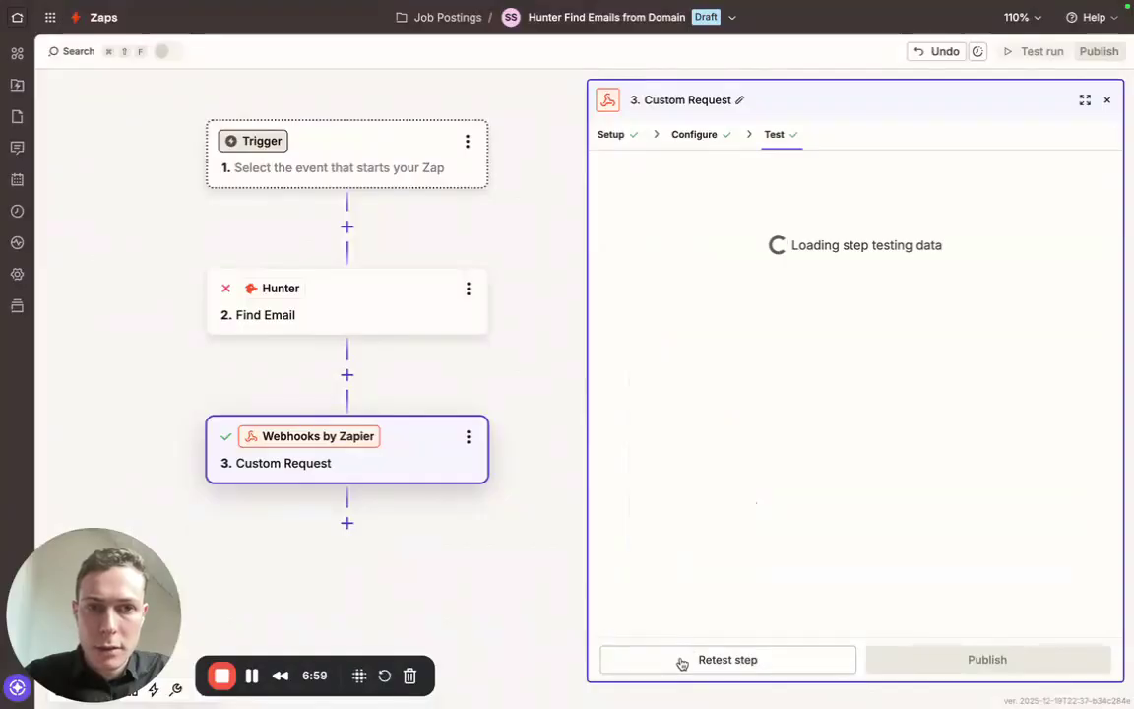
click(682, 661)
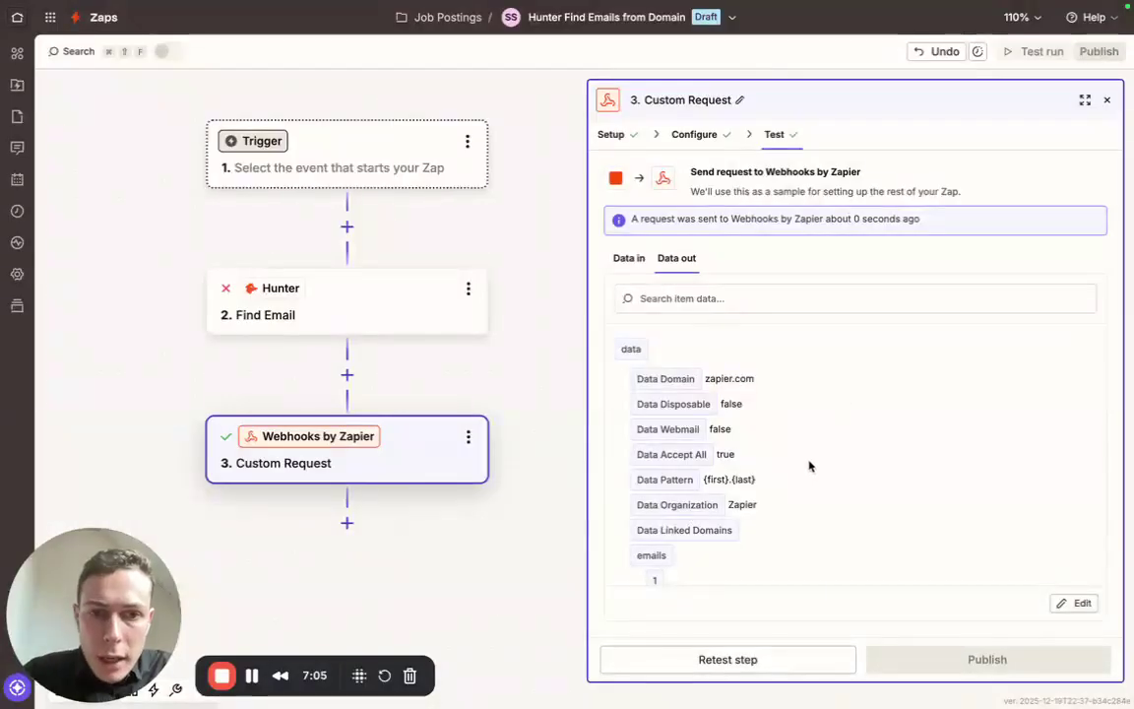
scroll(809, 465, down, 2)
scroll(777, 433, up, 2)
scroll(753, 452, down, 2)
scroll(736, 483, down, 4)
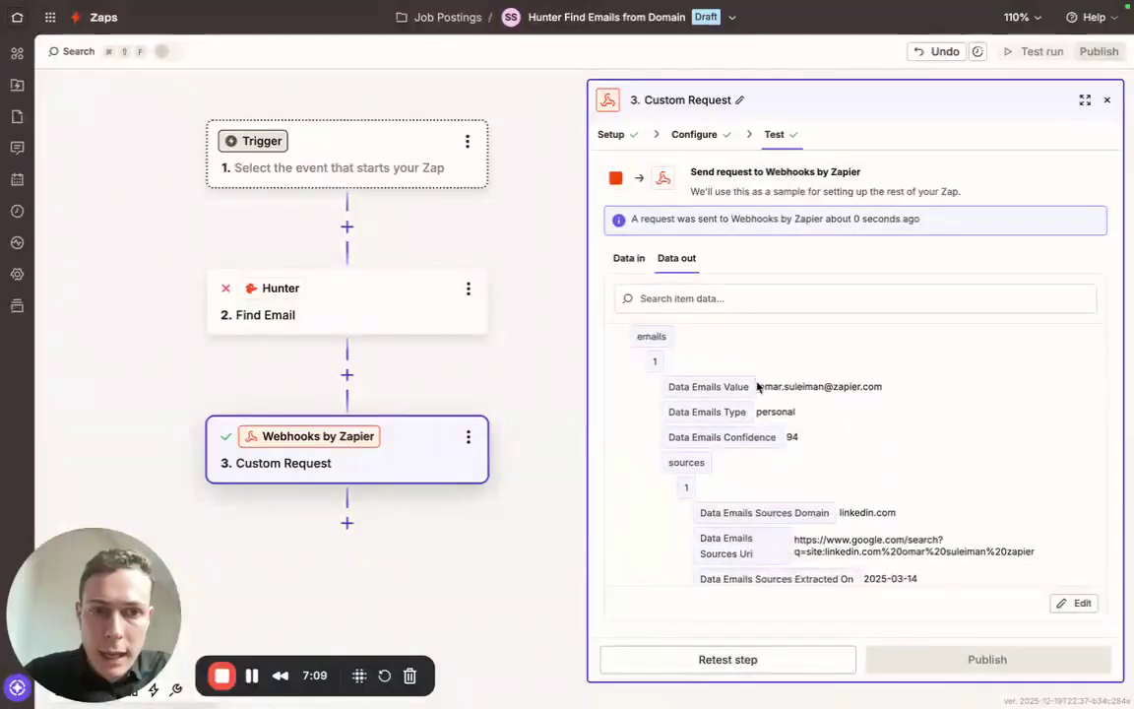
Examine the first email entry's address, sources, name, position, seniority, department, LinkedIn and verification fields
drag(759, 387, 860, 399)
click(827, 411)
scroll(803, 469, down, 1)
scroll(804, 468, down, 1)
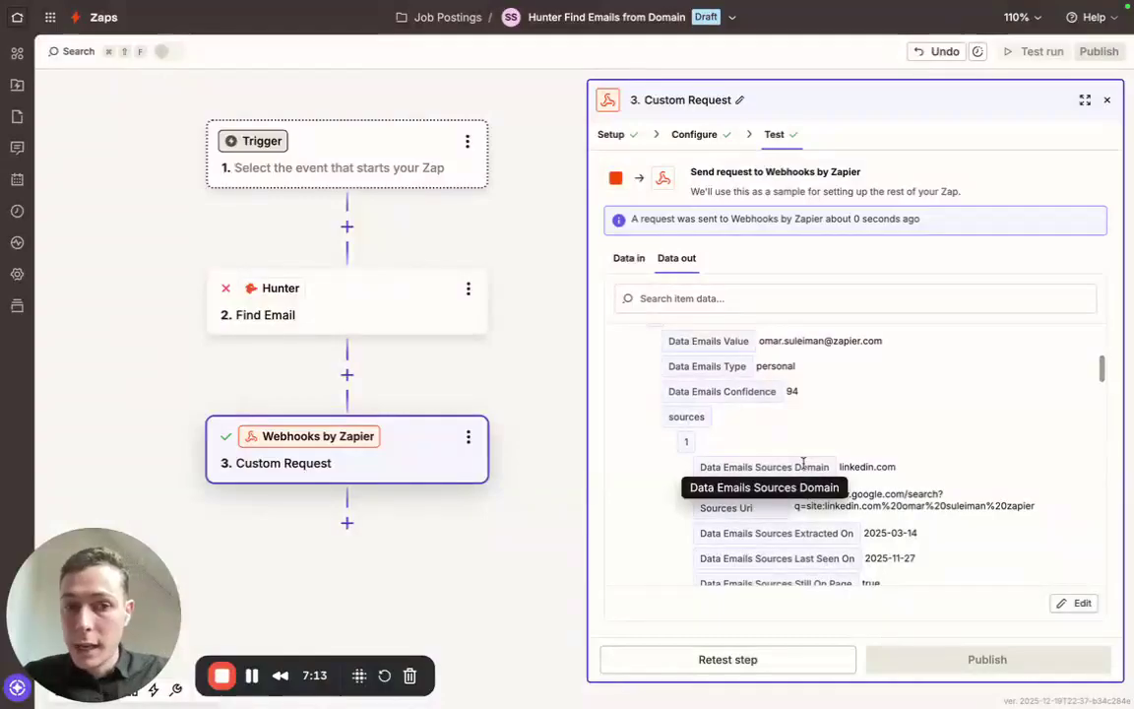
scroll(804, 463, down, 7)
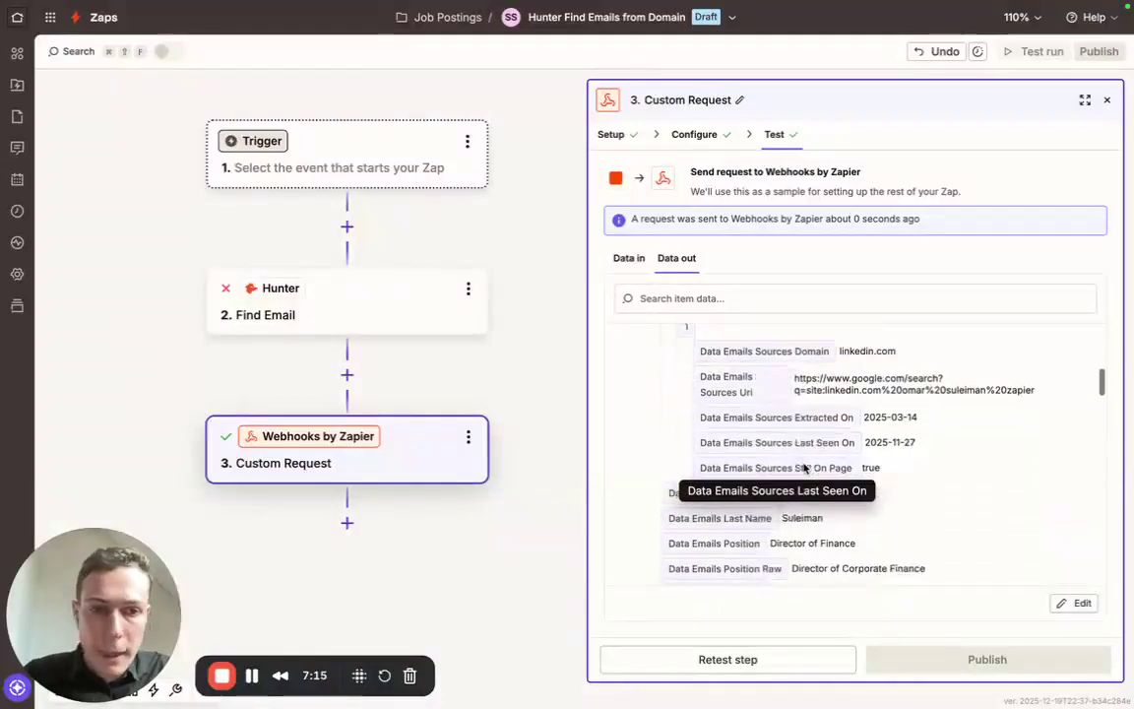
scroll(803, 463, down, 1)
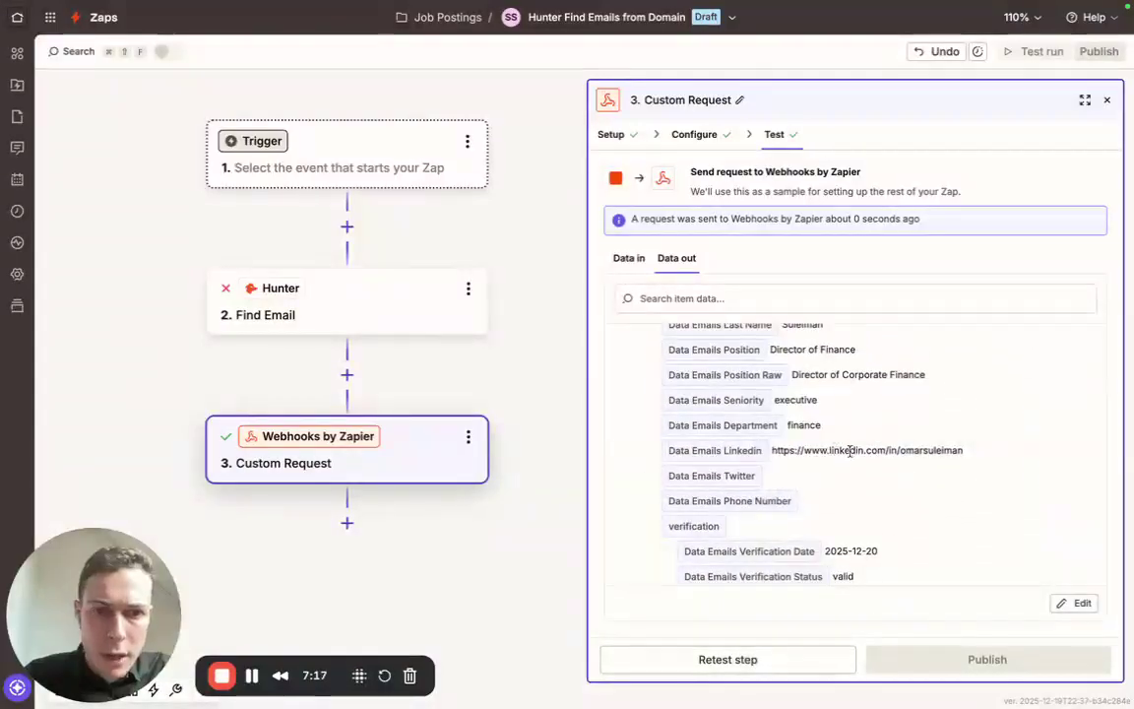
triple_click(806, 450)
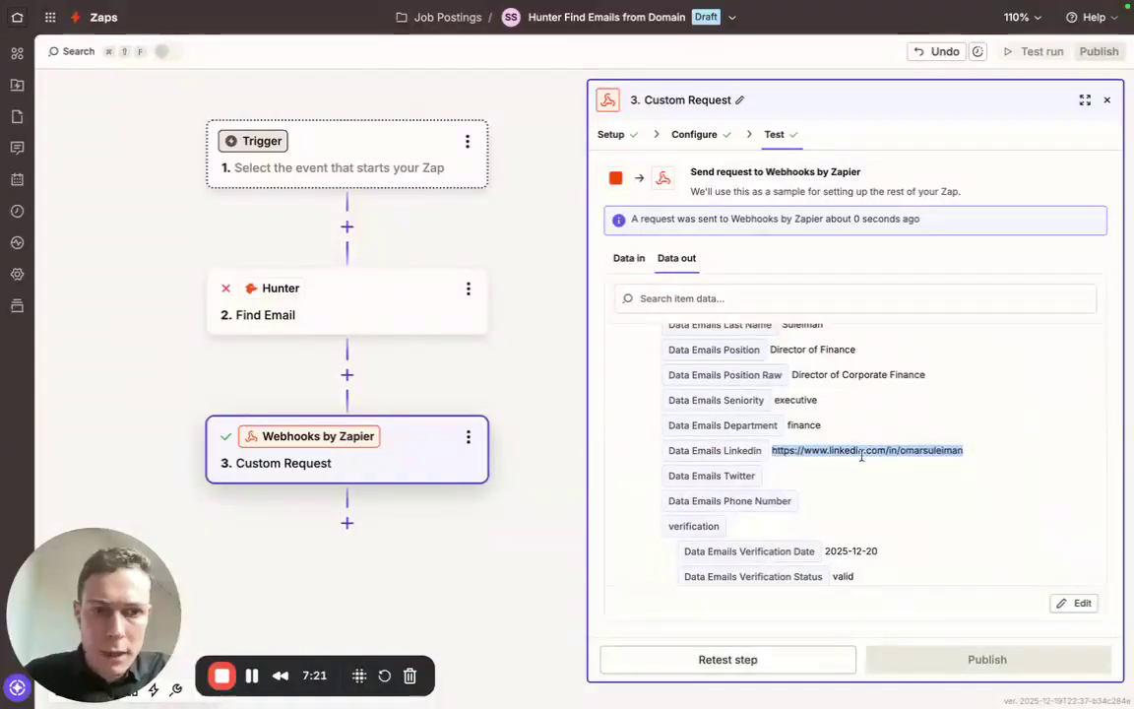
click(862, 450)
scroll(799, 456, up, 3)
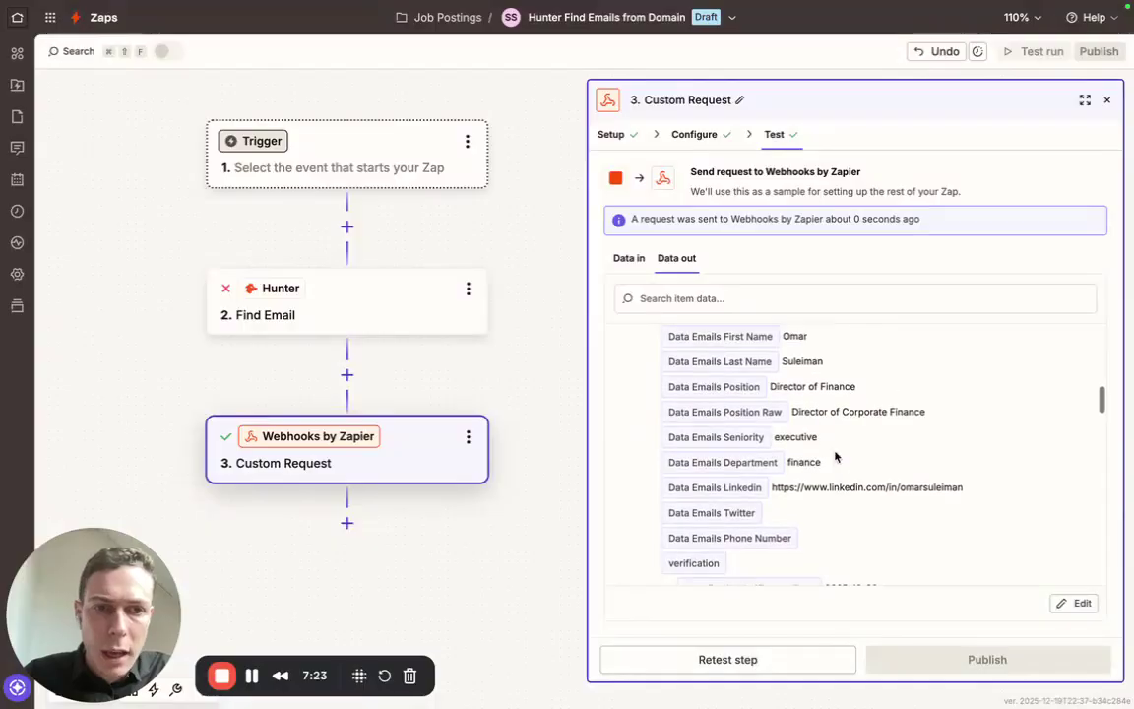
drag(784, 483, 814, 407)
click(817, 413)
Review the second and third email entries and the rest of the output, and check the Data Domain value at its start
scroll(843, 485, down, 6)
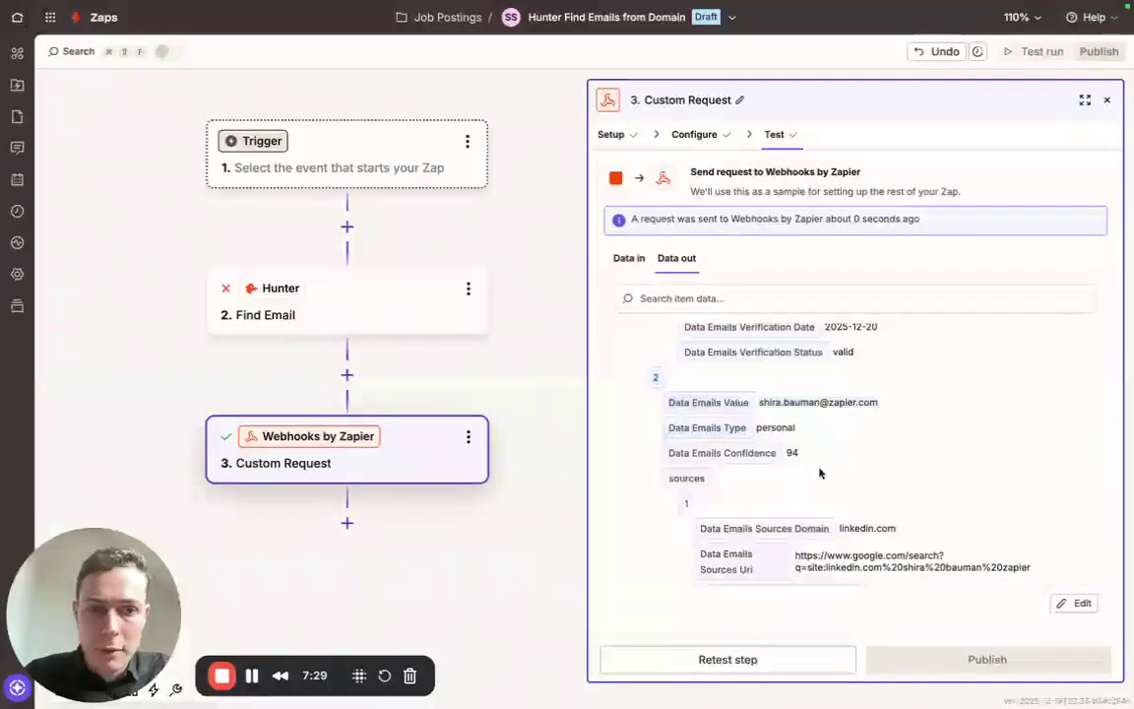
scroll(819, 473, down, 10)
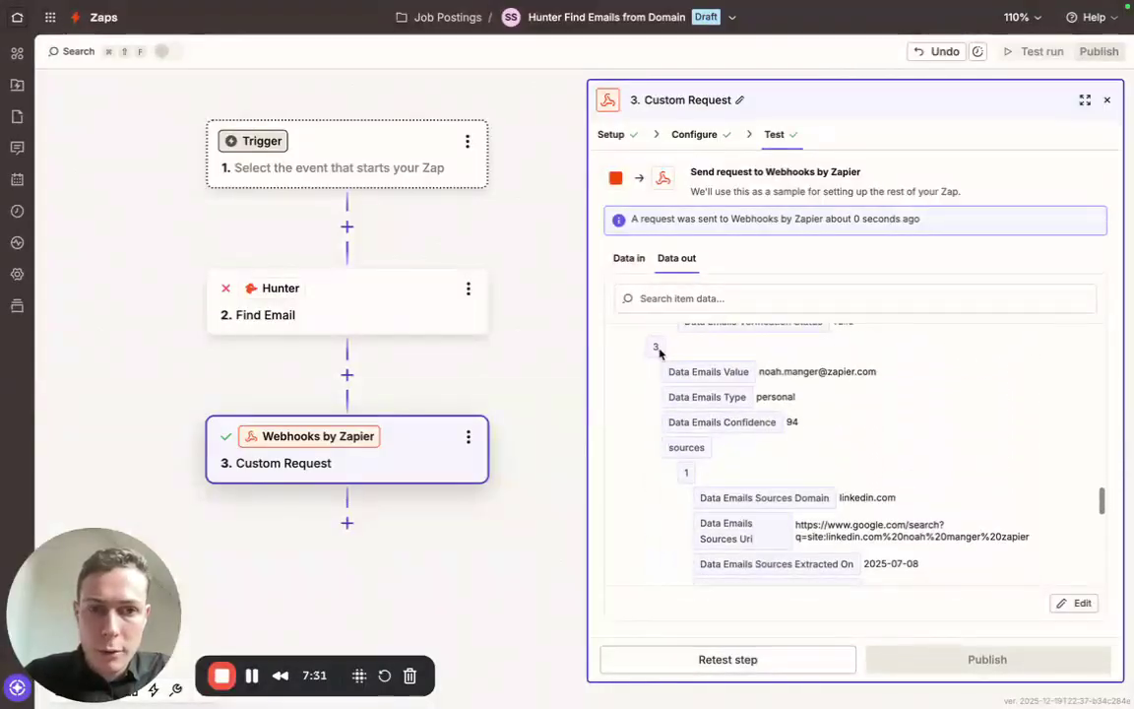
scroll(820, 473, down, 6)
scroll(822, 473, down, 4)
scroll(820, 470, up, 5)
scroll(677, 442, up, 20)
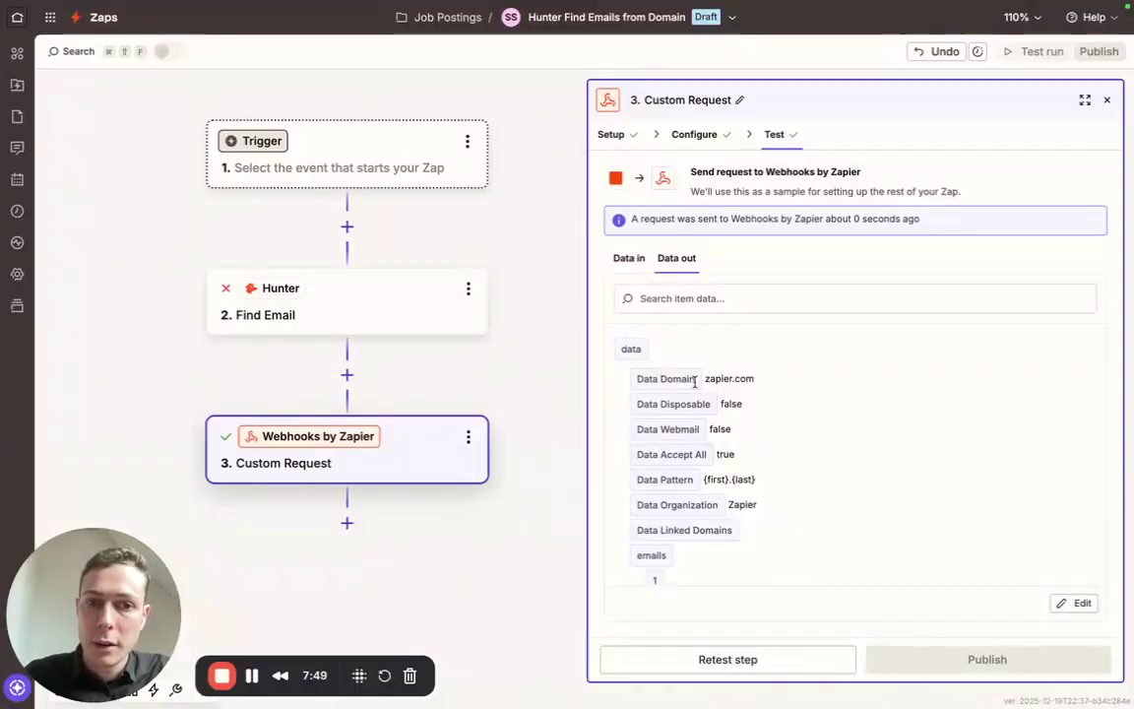
drag(760, 380, 708, 378)
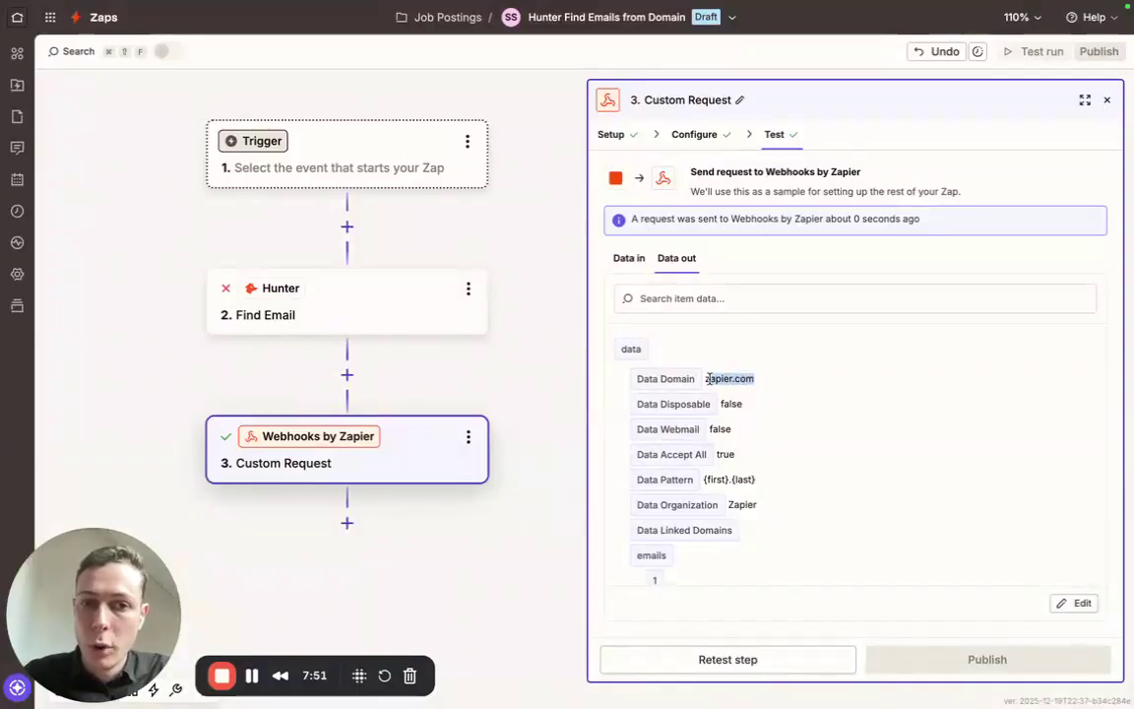
click(746, 416)
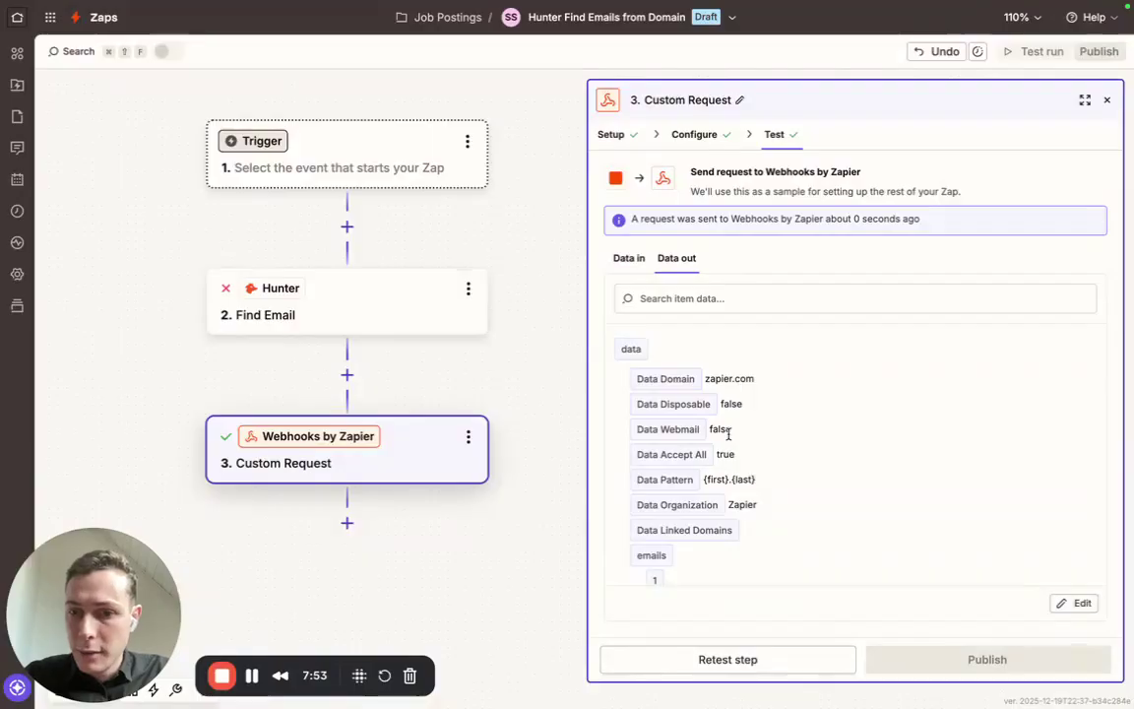